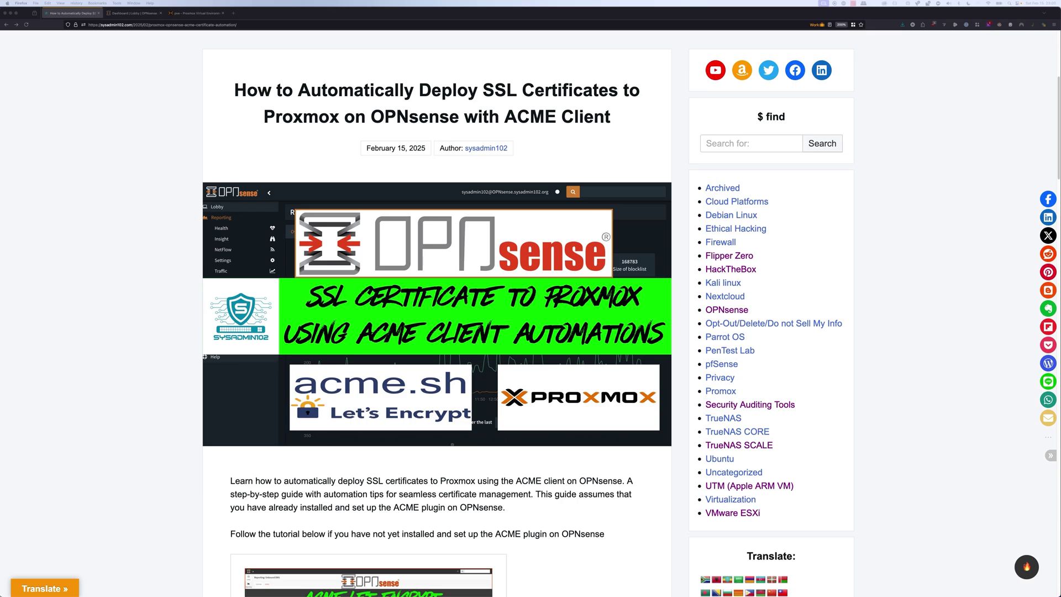
# Switch from the tutorial article to the Proxmox web interface and start a new Datacenter user with the user name acme-api.
pyautogui.scroll(-5, 437, 315)
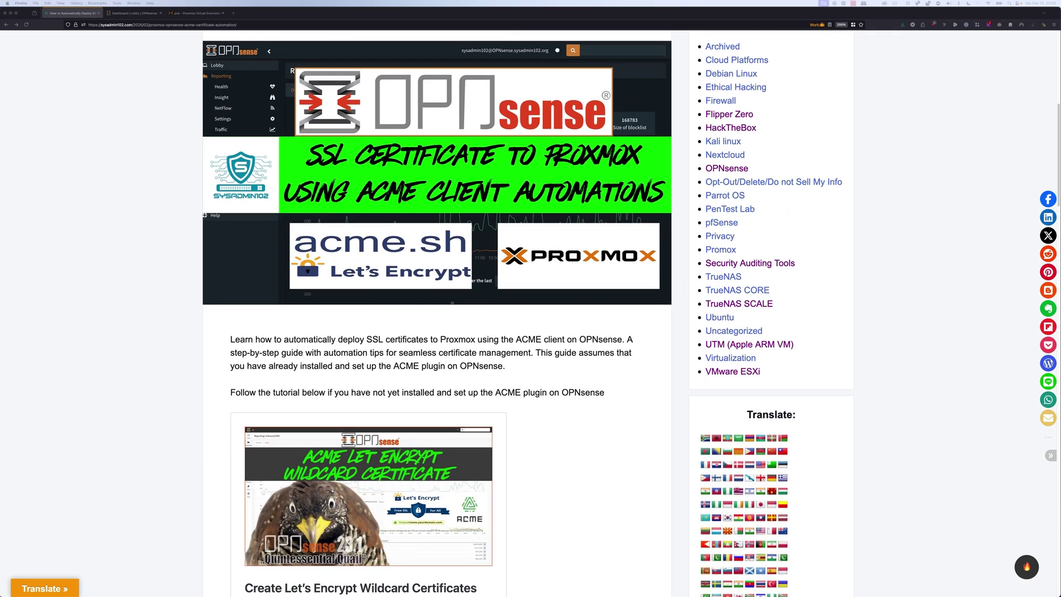
pyautogui.scroll(-1, 437, 315)
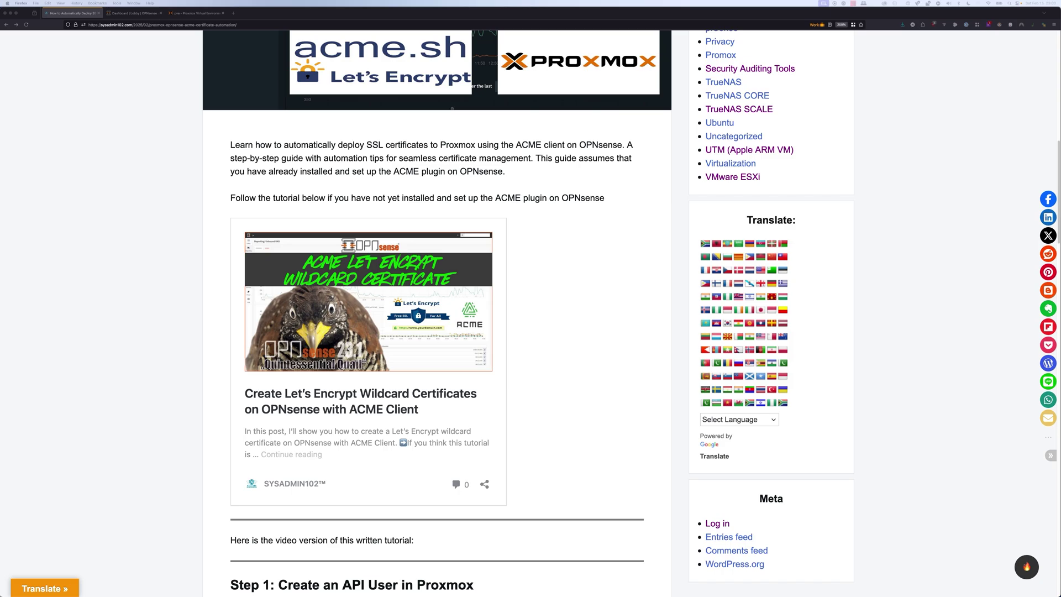
pyautogui.scroll(-9, 437, 309)
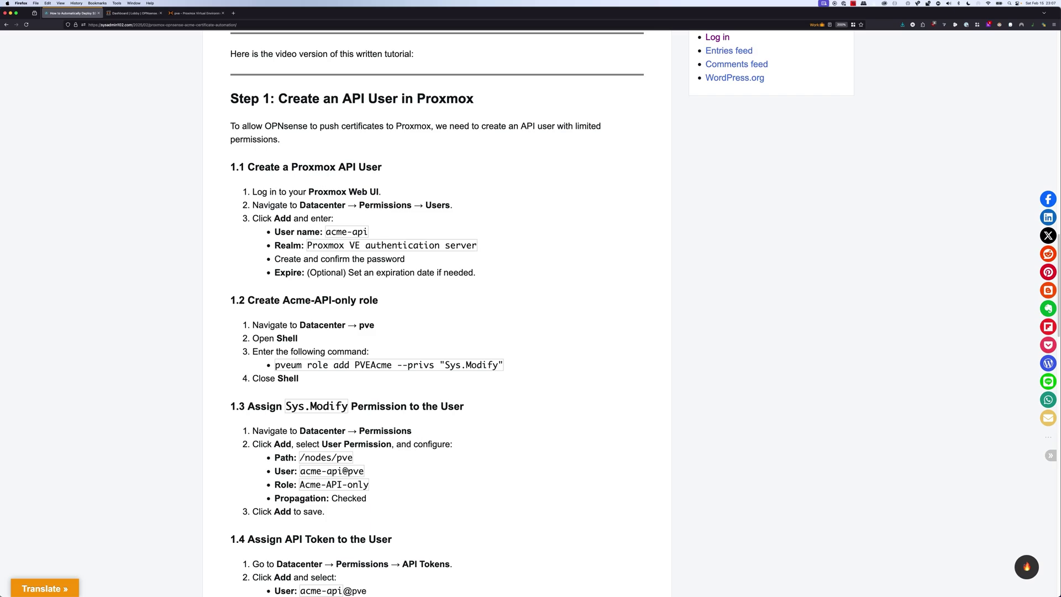
pyautogui.click(196, 12)
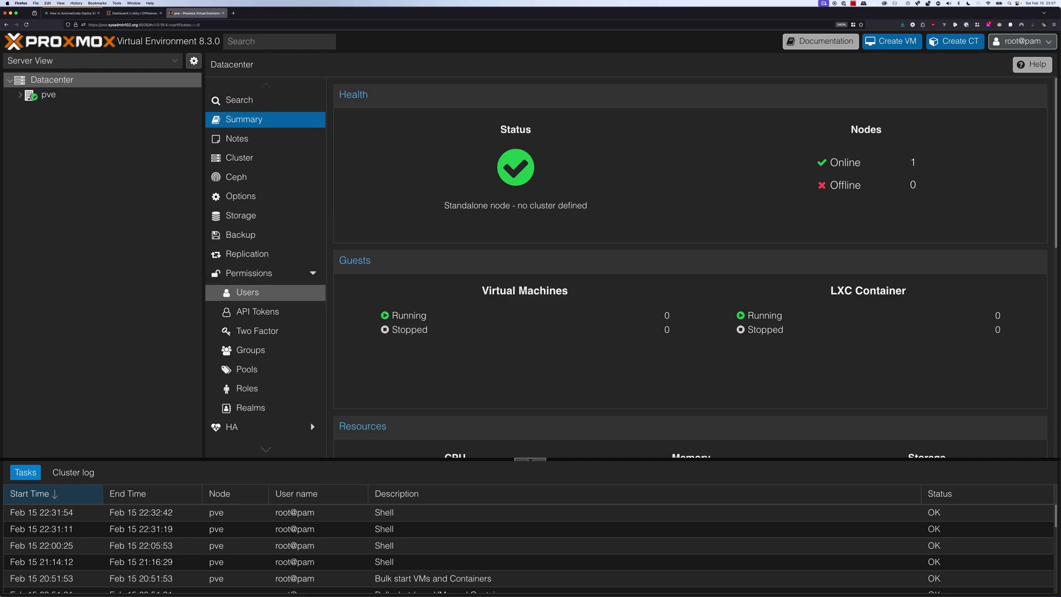
pyautogui.click(247, 292)
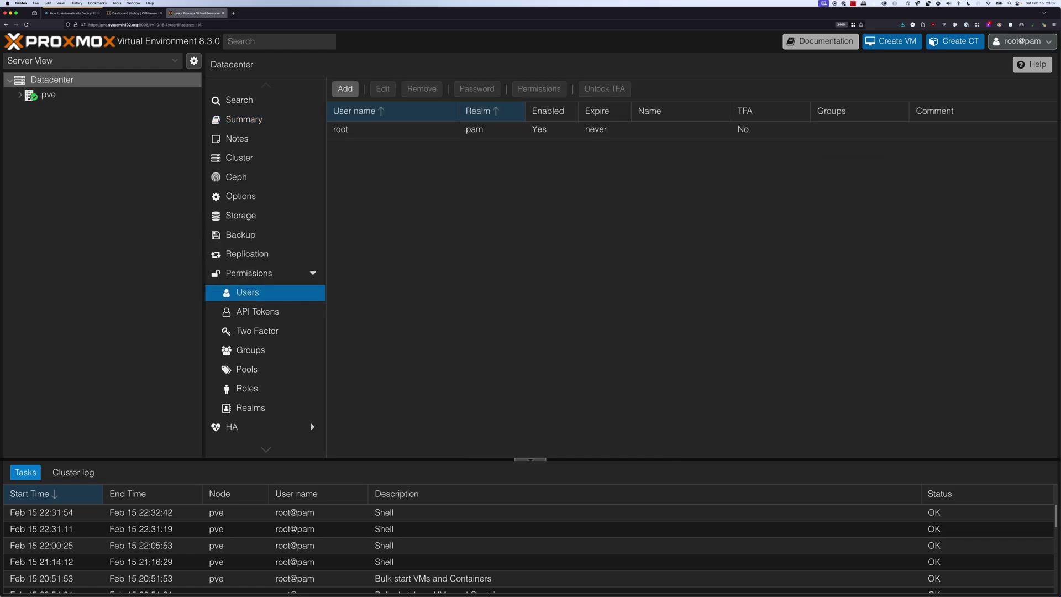
pyautogui.click(345, 88)
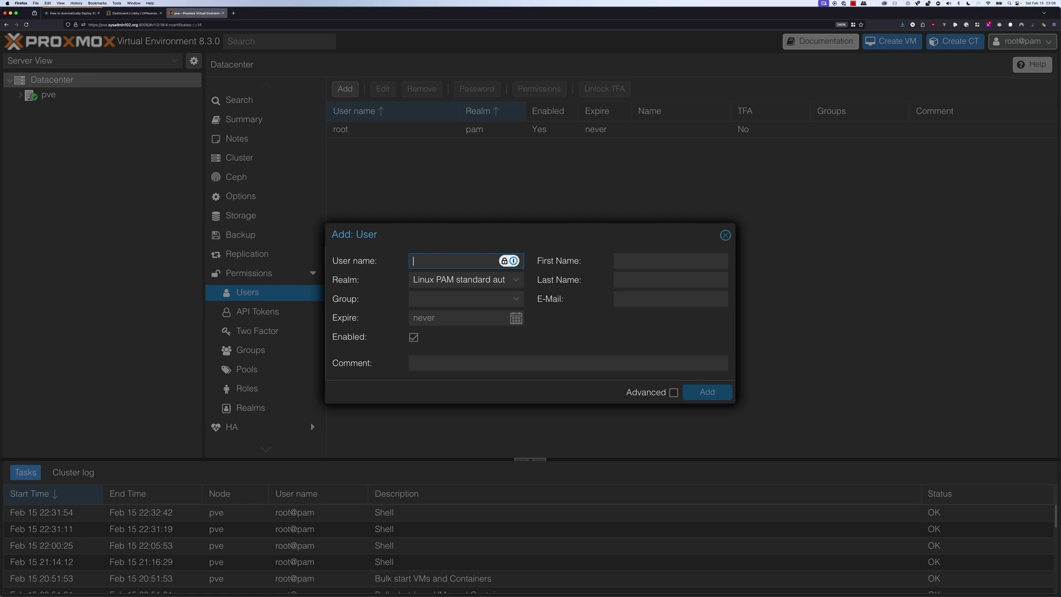
pyautogui.write('a')
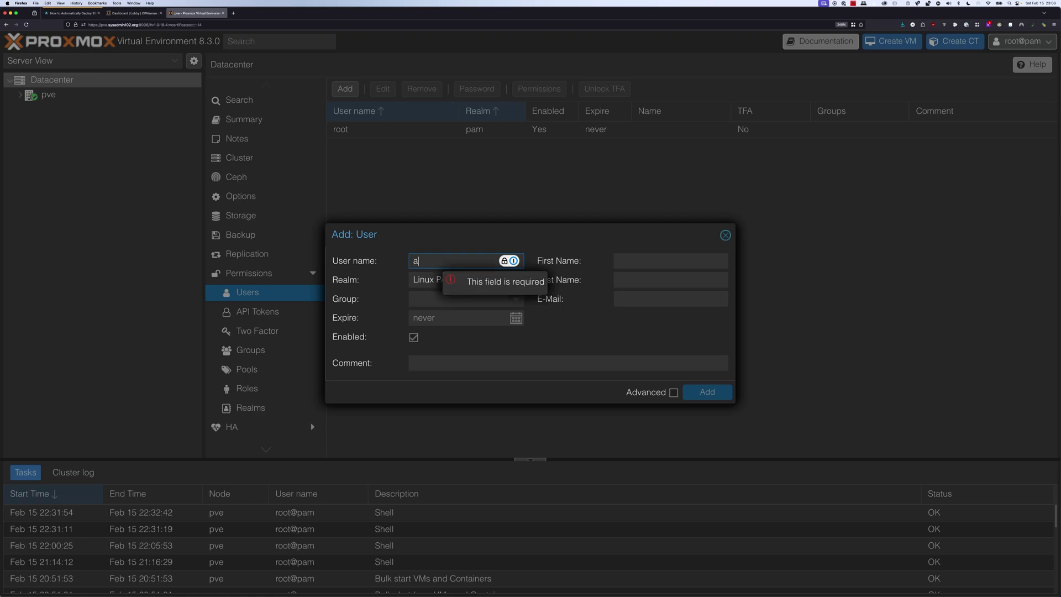
pyautogui.write('cme-')
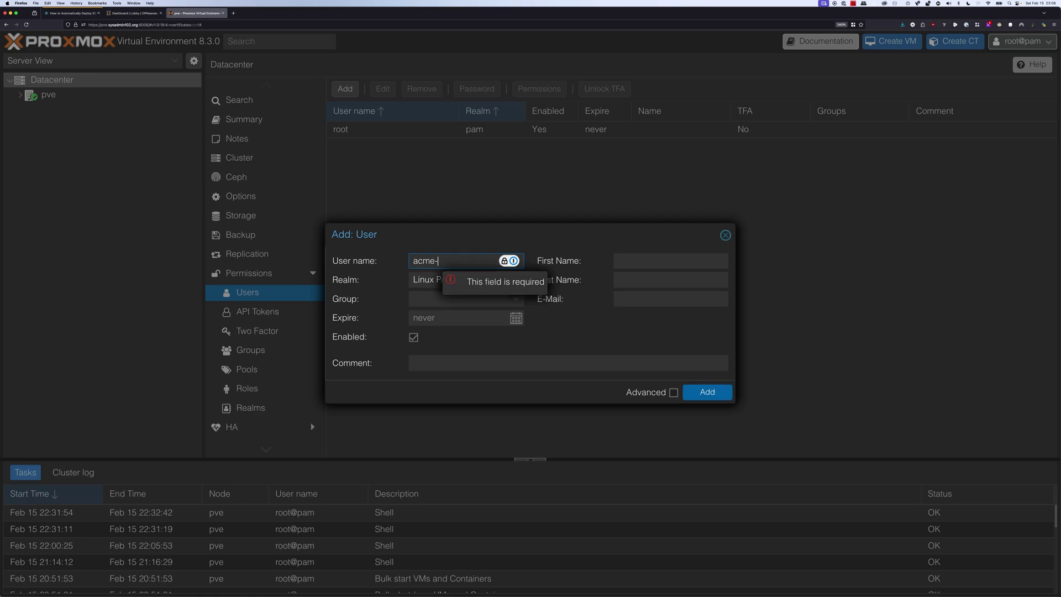
pyautogui.write('api')
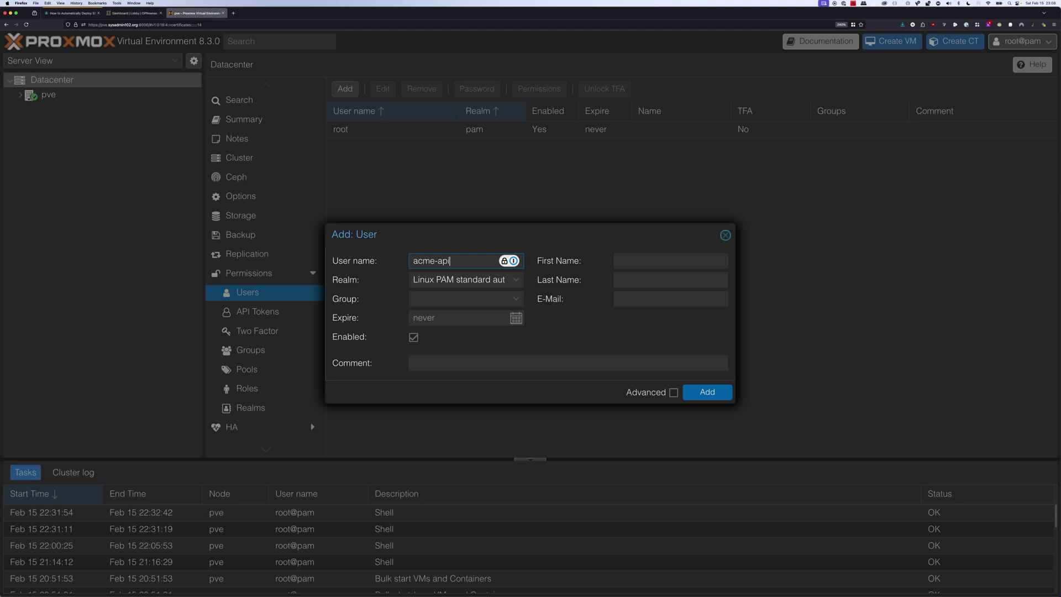
# Set the new user's realm to Proxmox VE authentication server, enter and confirm the account password, and add the user.
pyautogui.click(515, 280)
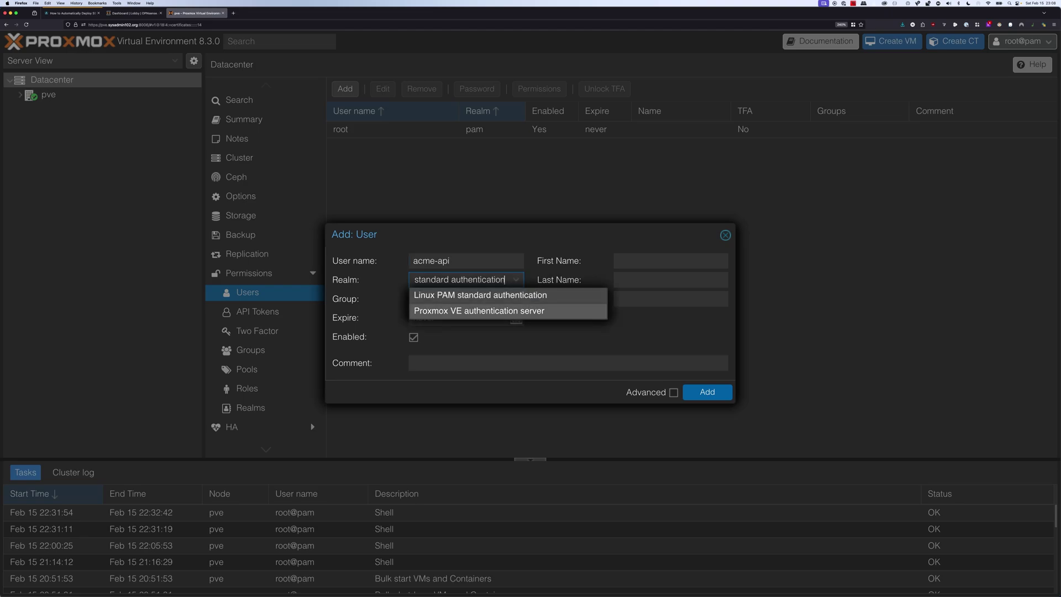
pyautogui.press('Return')
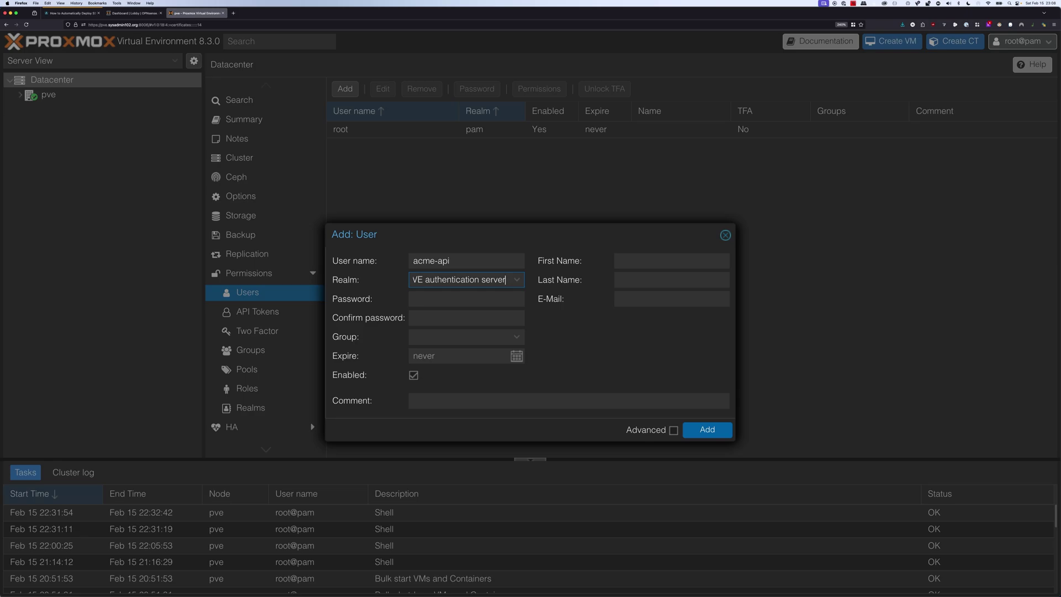
pyautogui.press('Tab')
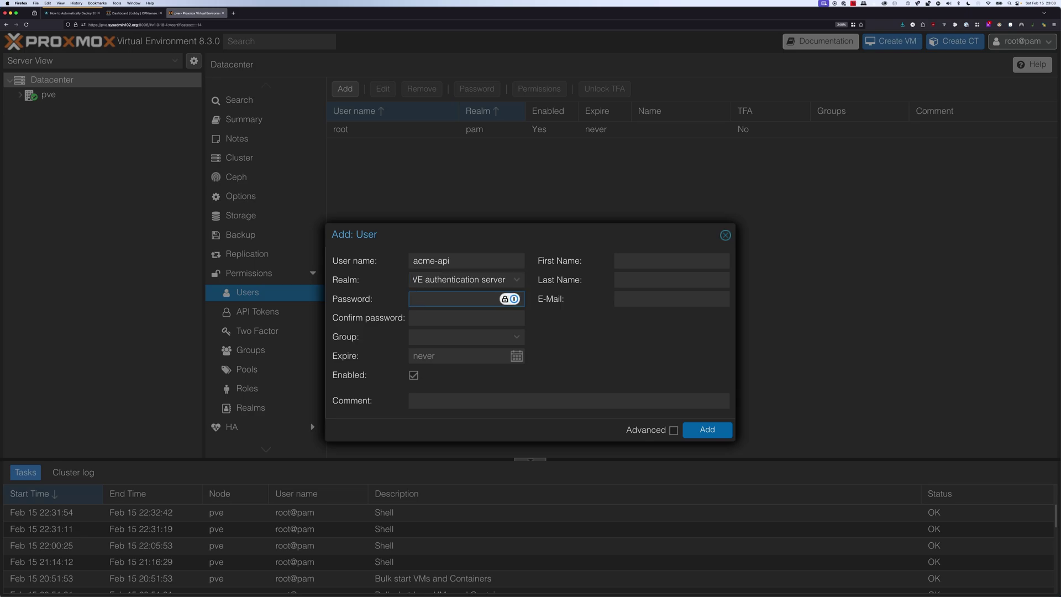
pyautogui.write('••••')
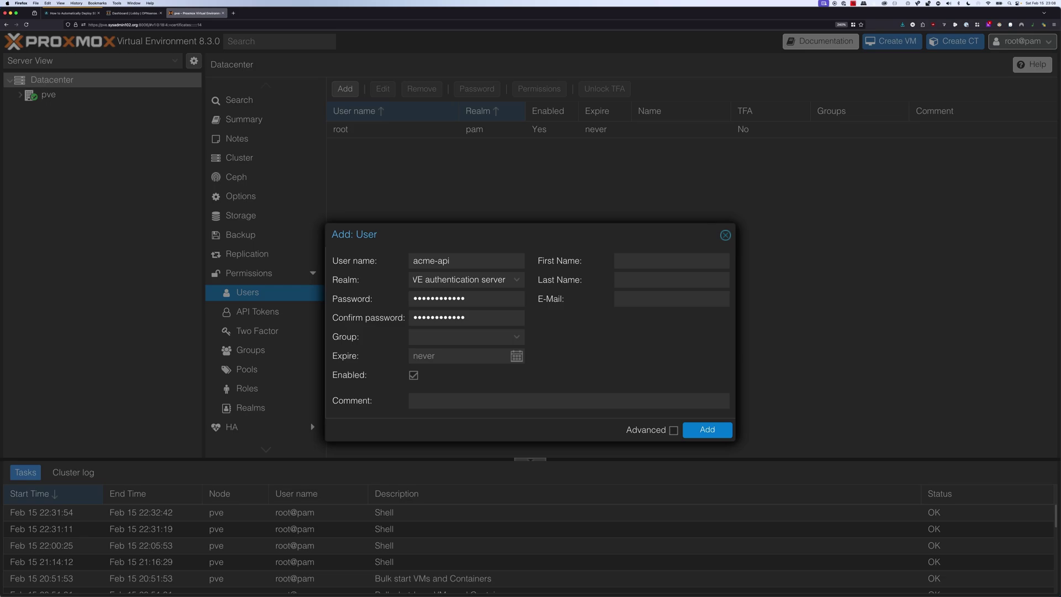
pyautogui.click(708, 429)
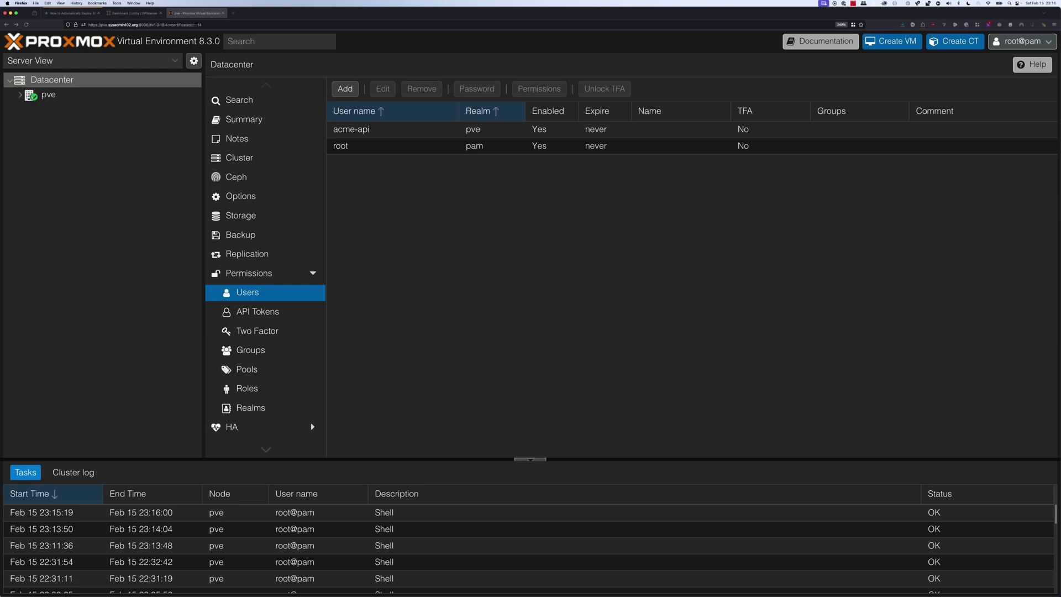
# In the pve node's shell, run pveum role add AcmeAPI-only --privs "Sys.Modify" and close the console.
pyautogui.click(49, 95)
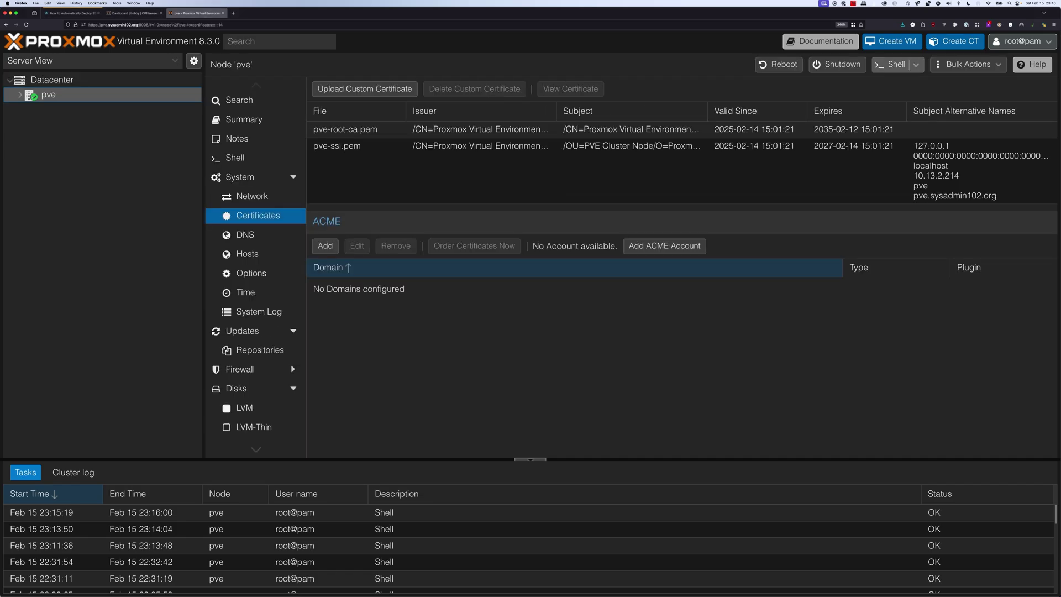
pyautogui.click(895, 65)
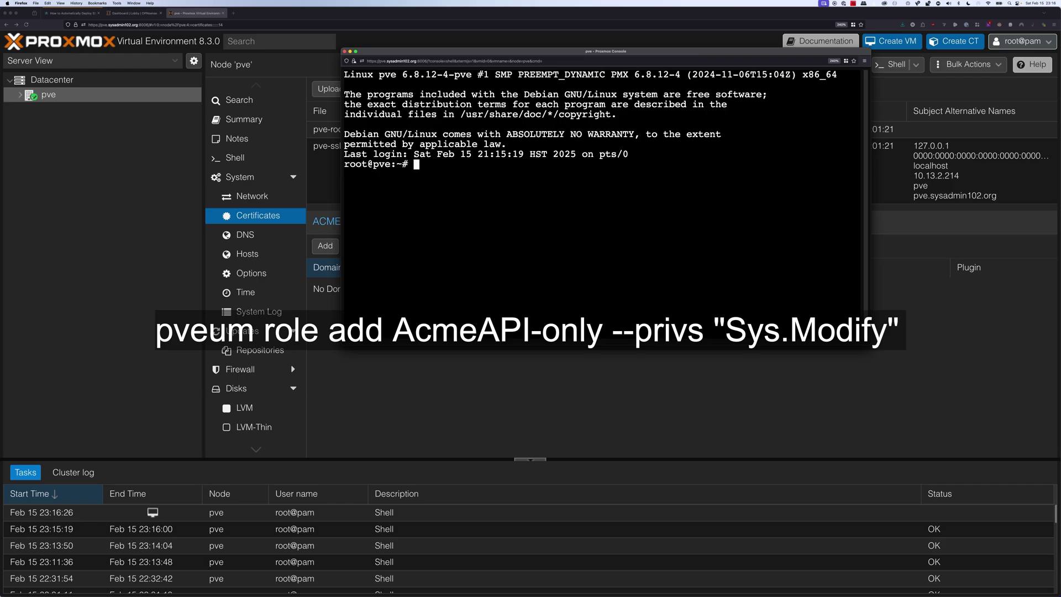
pyautogui.write('pveum role add Acme')
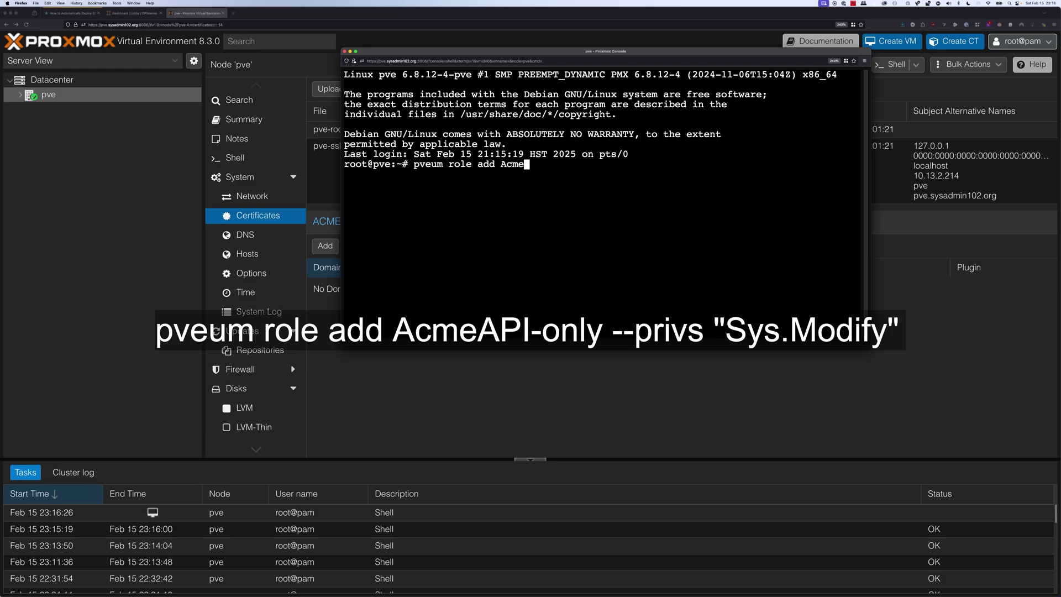
pyautogui.write('API-only --privs "Sy')
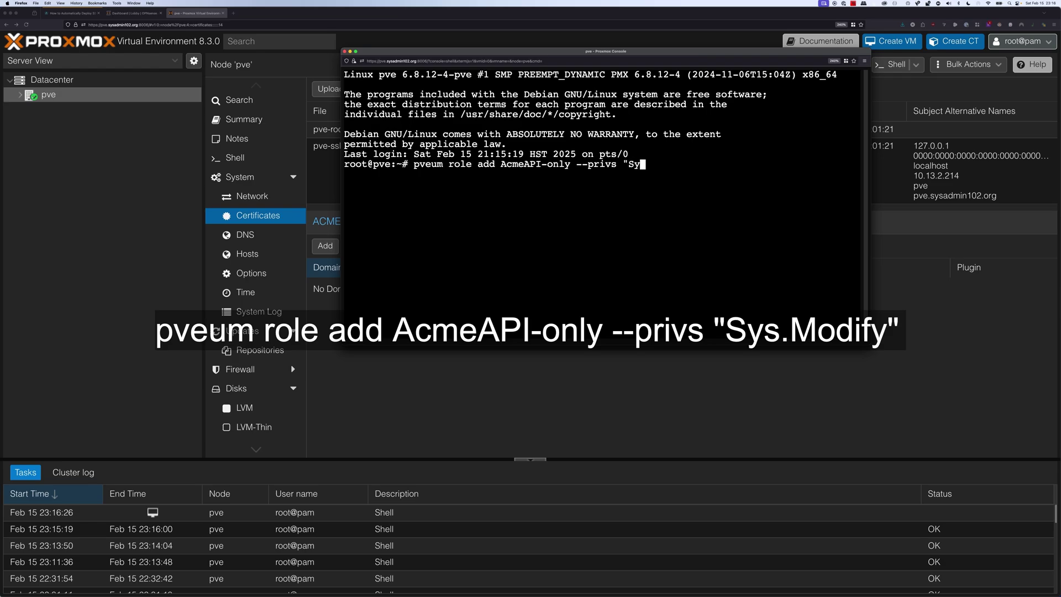
pyautogui.write('s.Modify"')
pyautogui.press('Return')
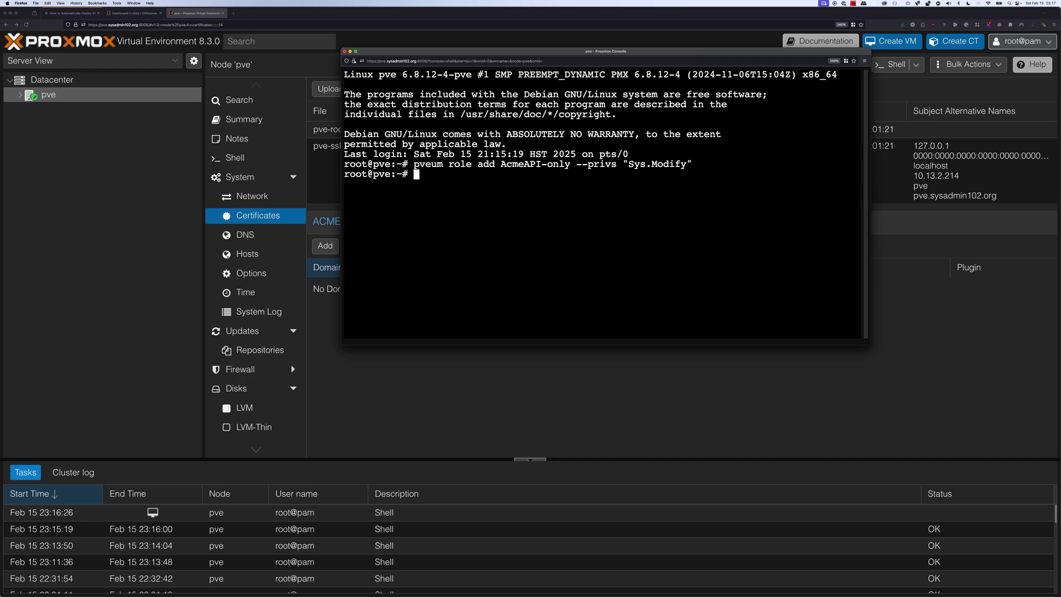
pyautogui.click(344, 52)
pyautogui.click(640, 218)
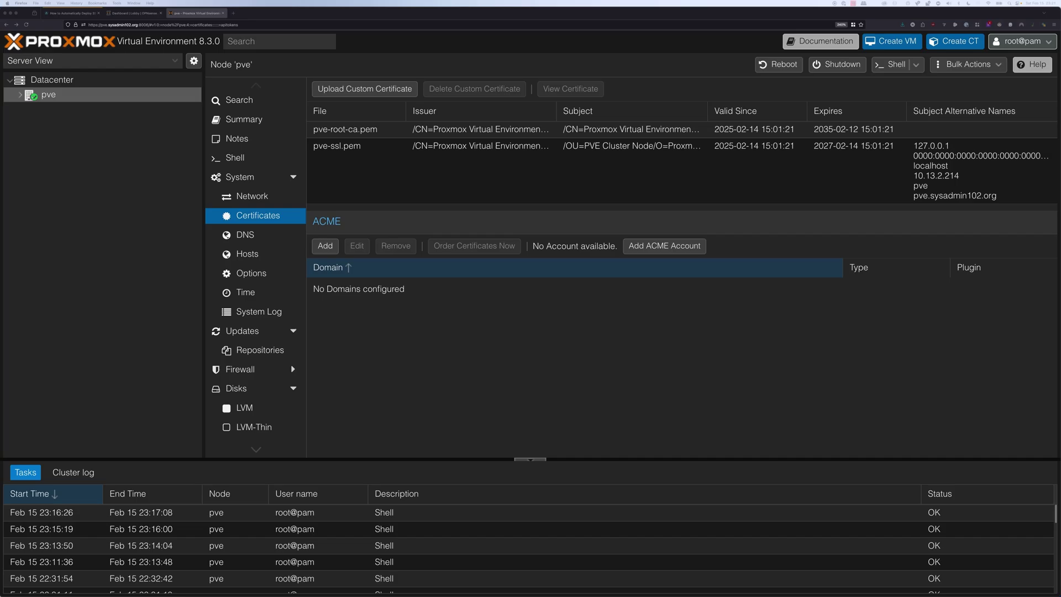
# Add a Datacenter user permission on path /nodes/pve for acme-api@pve with the AcmeAPI-only role.
pyautogui.click(52, 80)
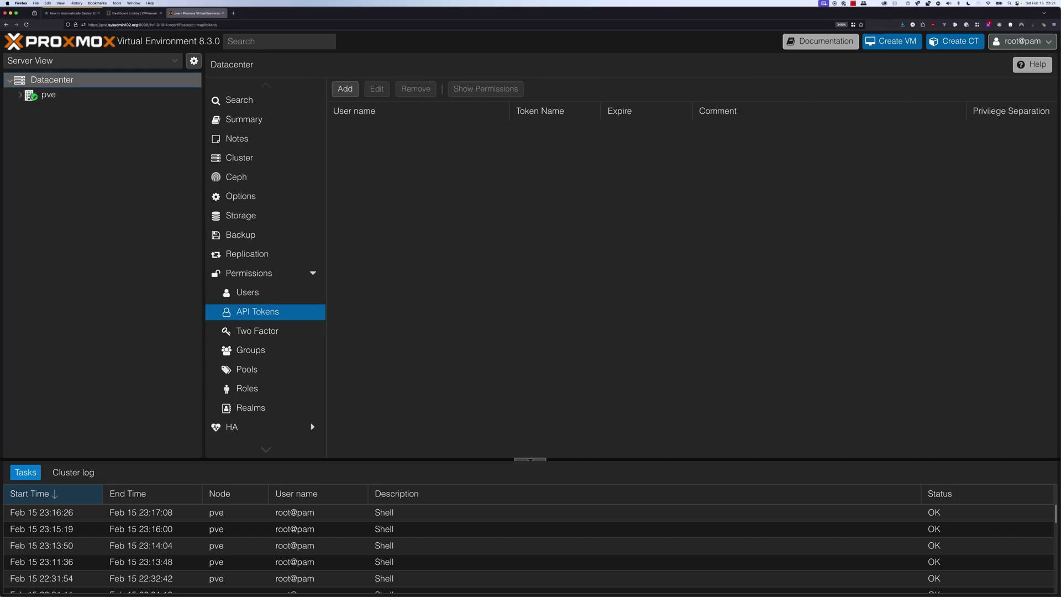
pyautogui.click(249, 273)
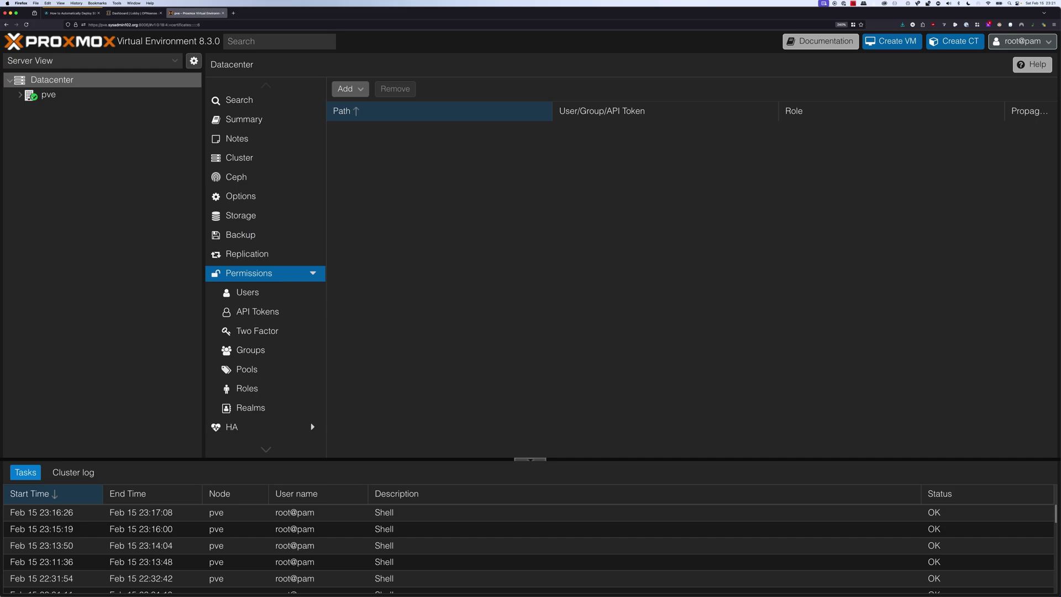
pyautogui.click(347, 89)
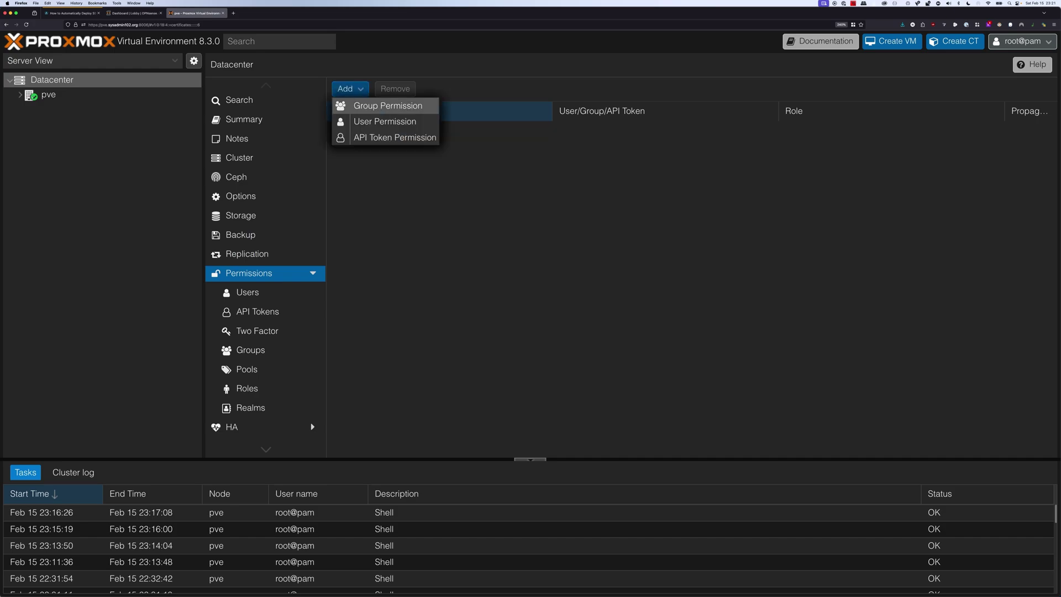
pyautogui.click(385, 121)
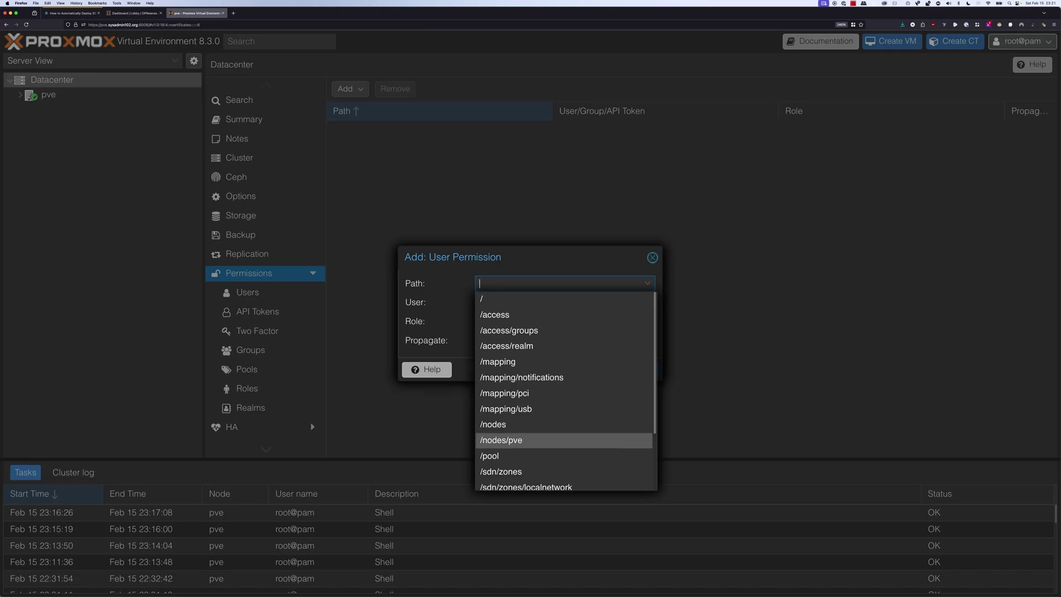
pyautogui.click(501, 440)
pyautogui.click(588, 303)
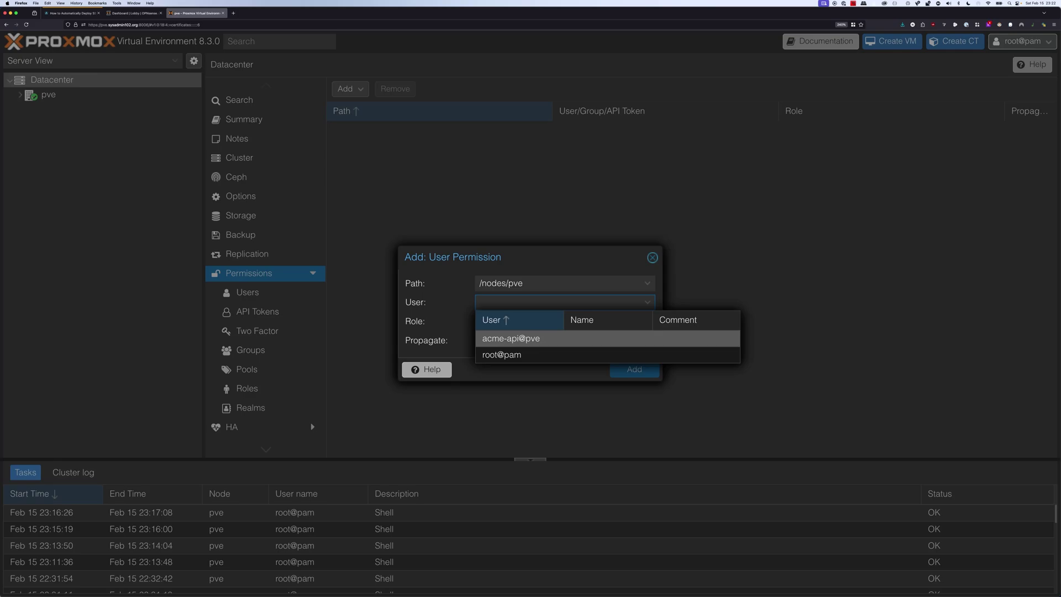
pyautogui.click(510, 338)
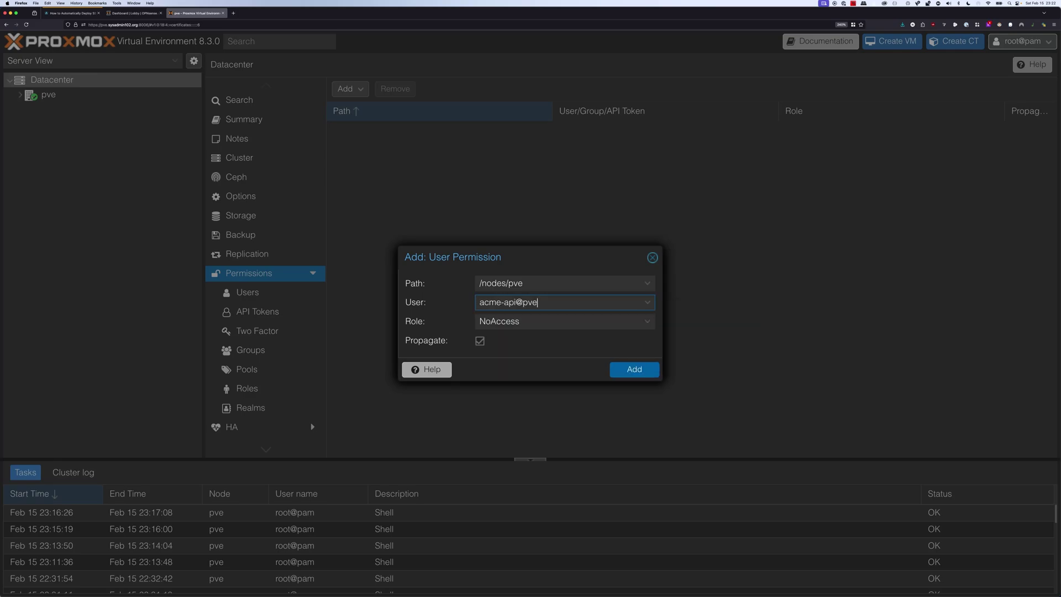
pyautogui.click(519, 321)
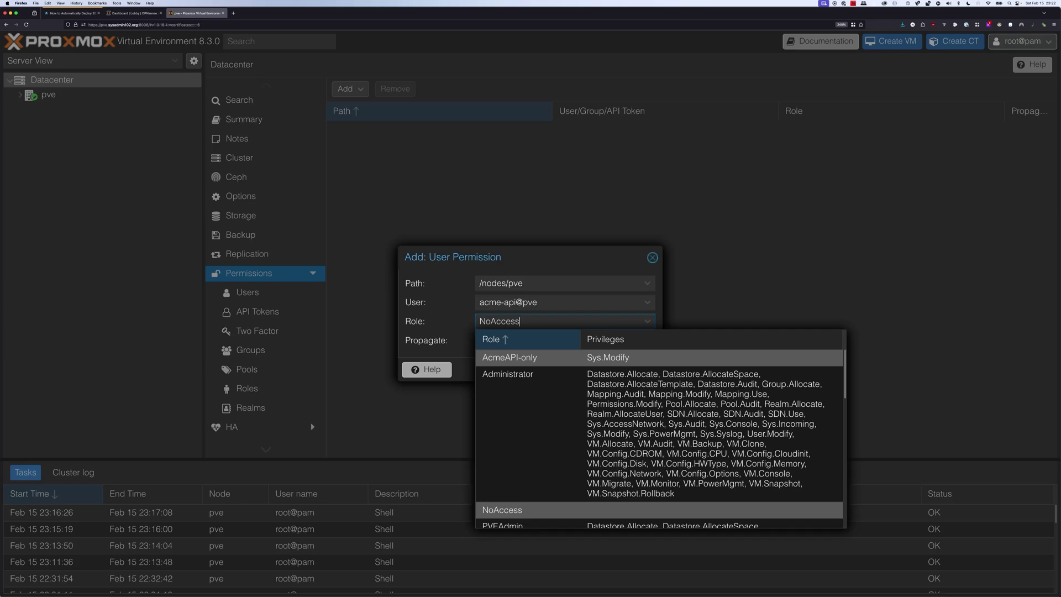
pyautogui.click(509, 357)
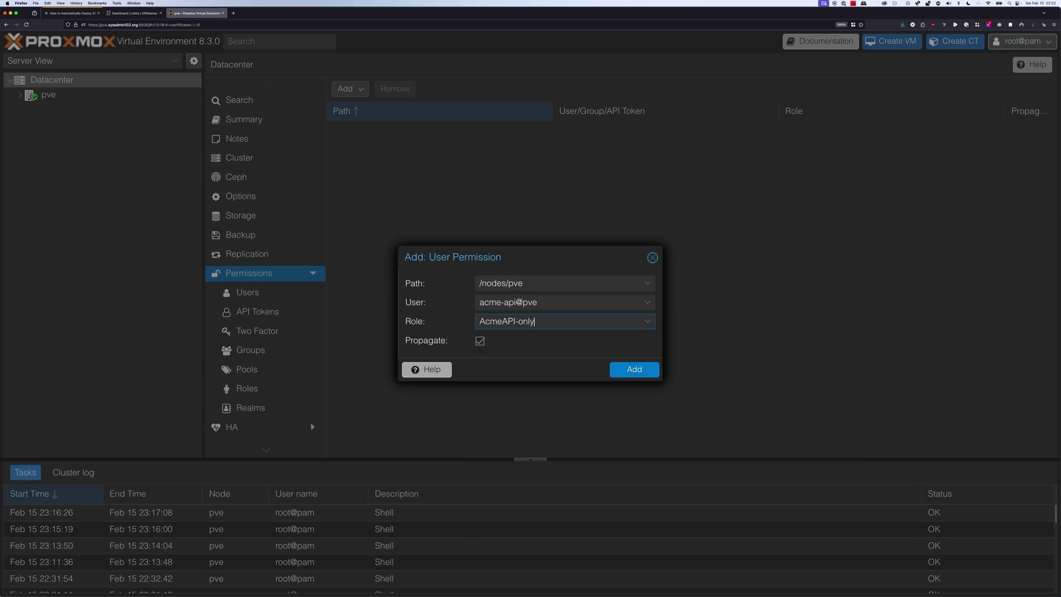
pyautogui.click(633, 369)
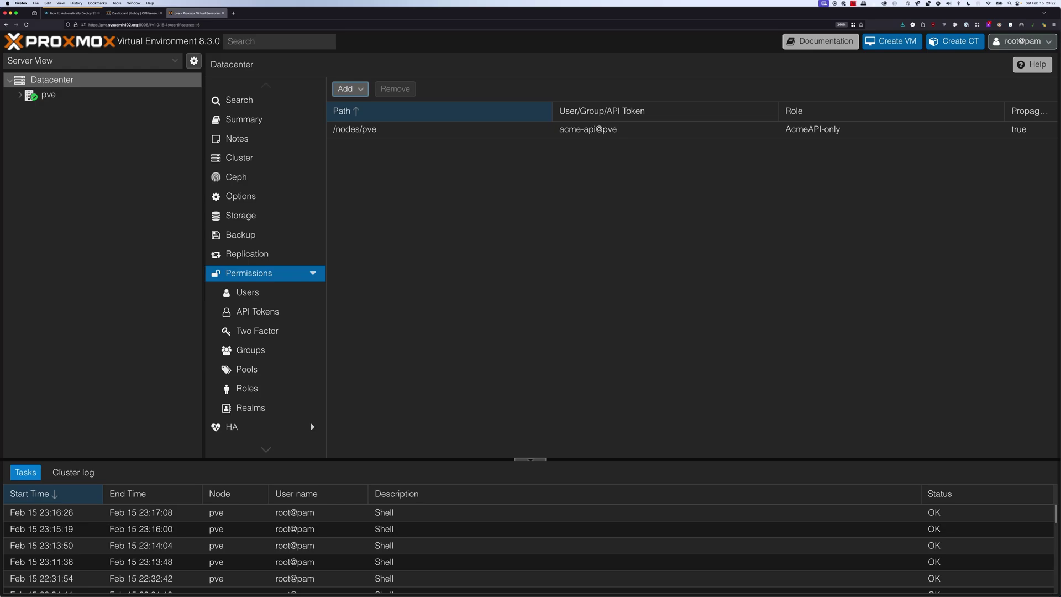
# Add an API token with ID acme-token for acme-api@pve, with Privilege Separation disabled, and copy its secret value.
pyautogui.click(257, 312)
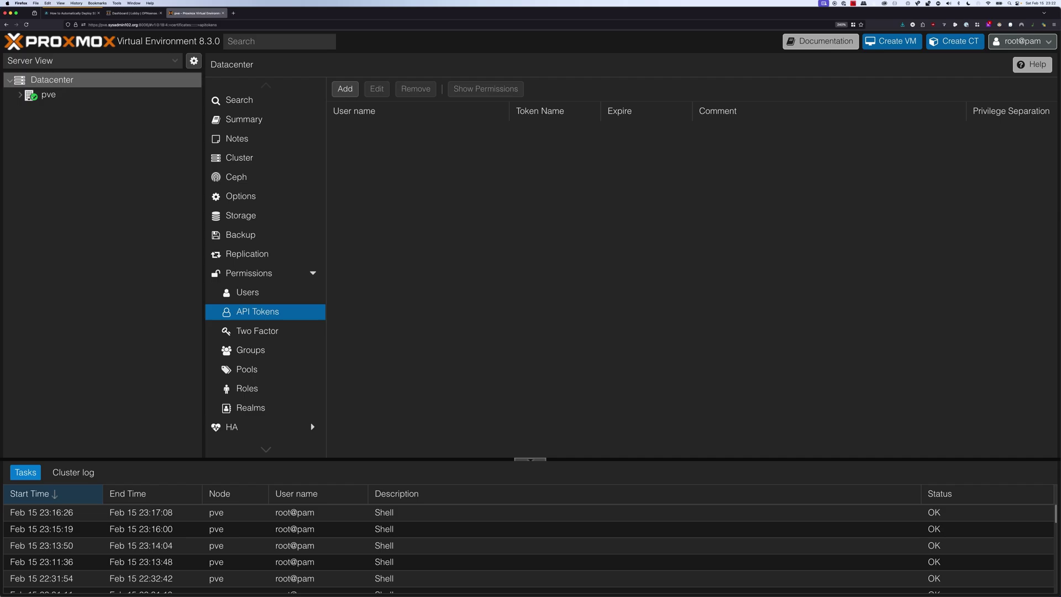
pyautogui.click(345, 88)
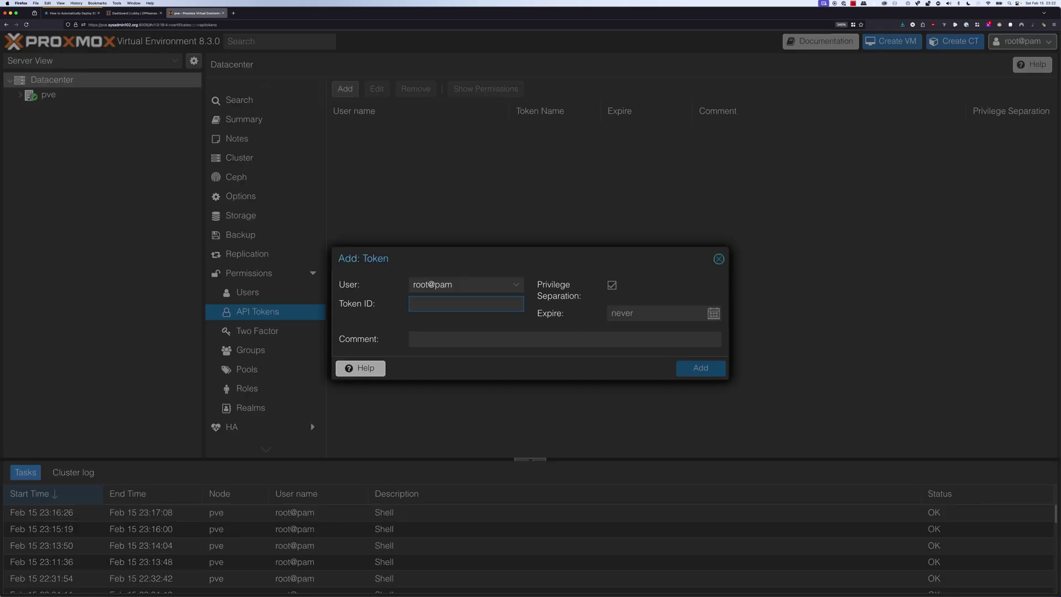
pyautogui.click(516, 284)
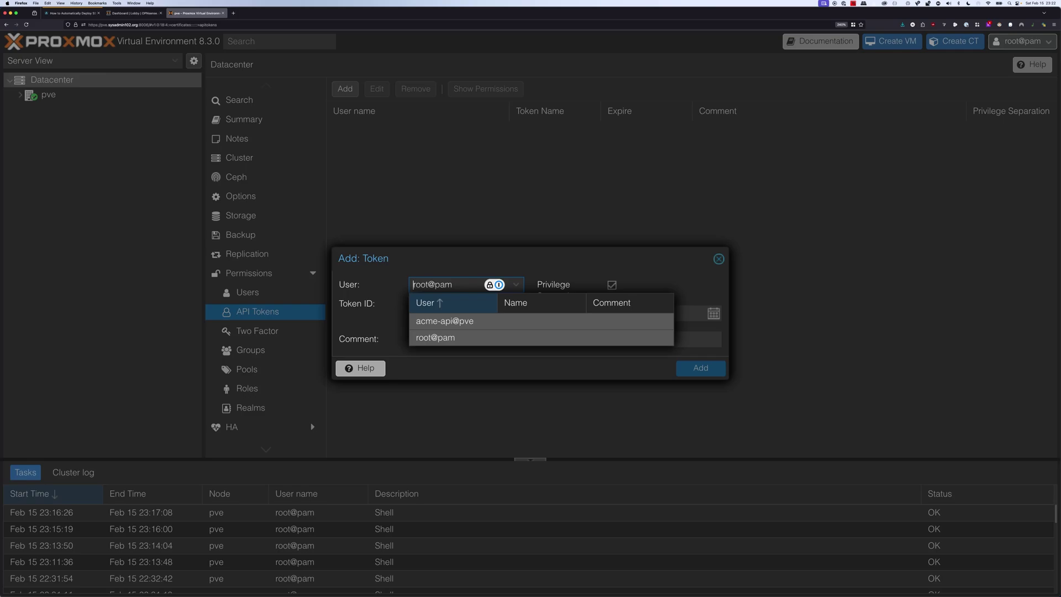
pyautogui.click(444, 321)
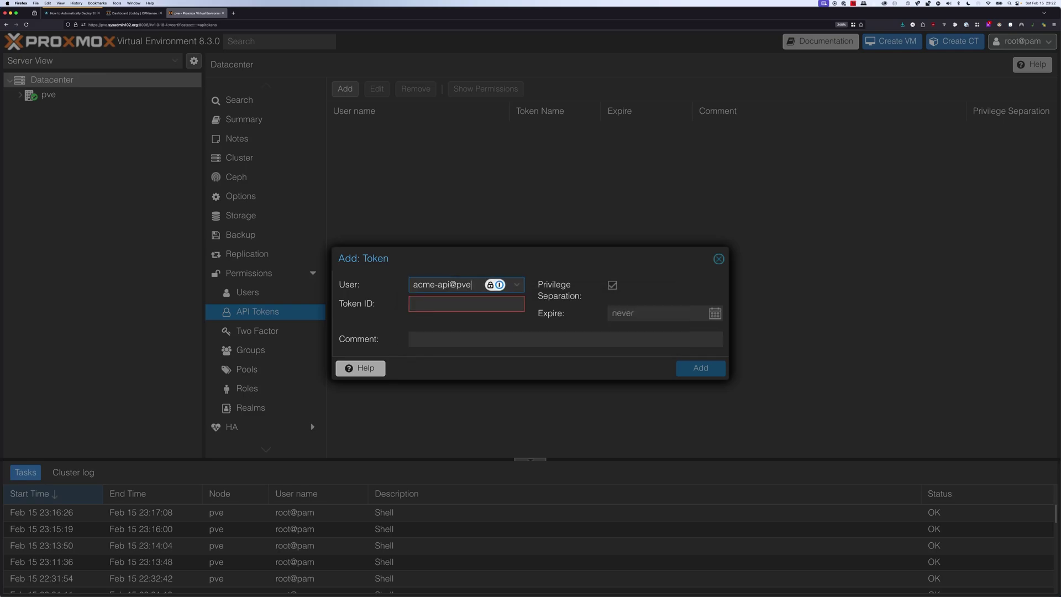
pyautogui.click(446, 304)
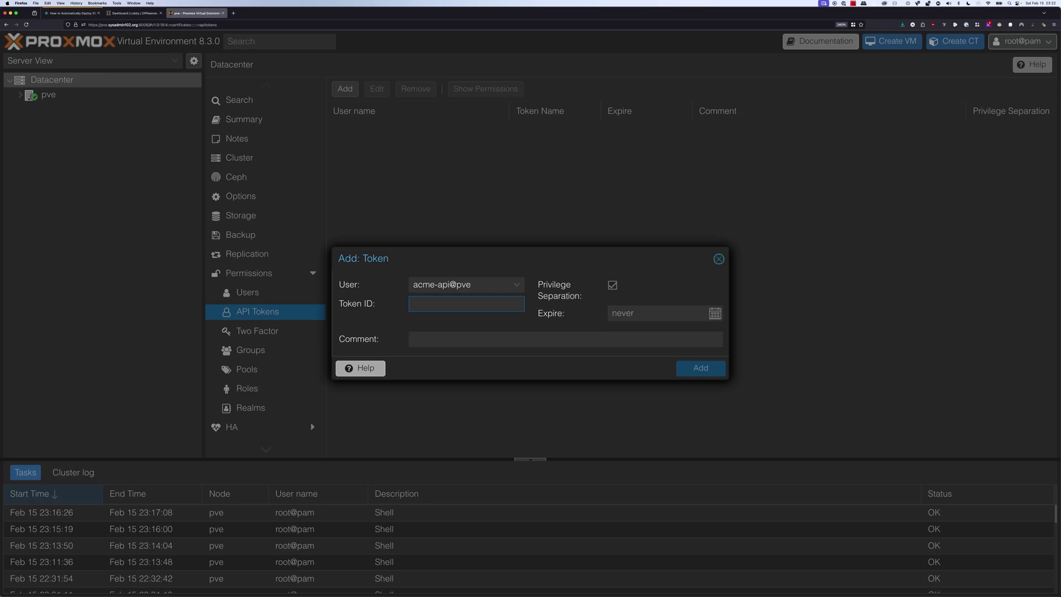
pyautogui.write('acme')
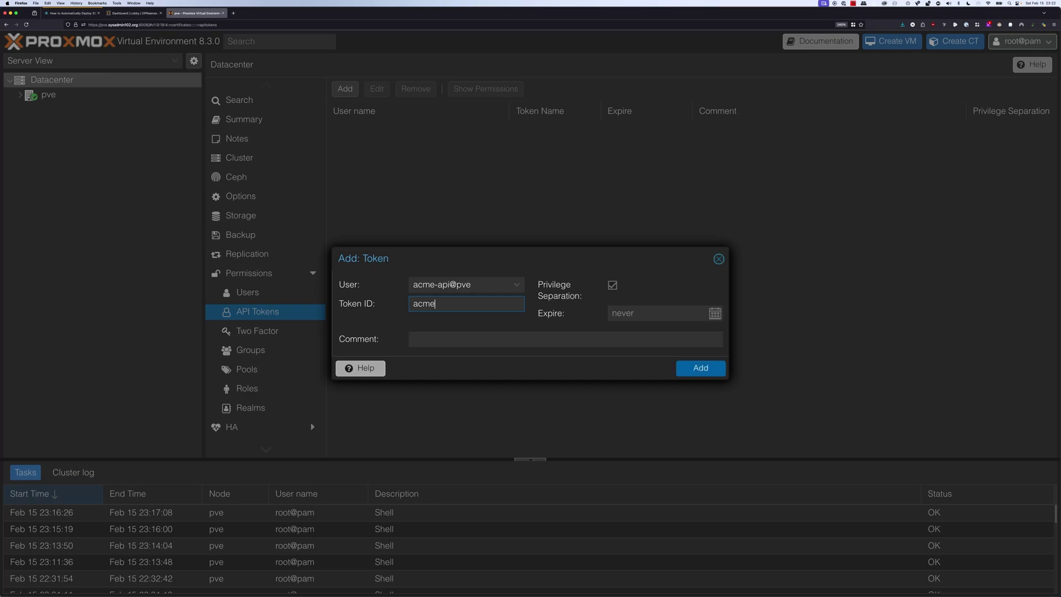
pyautogui.write('-token')
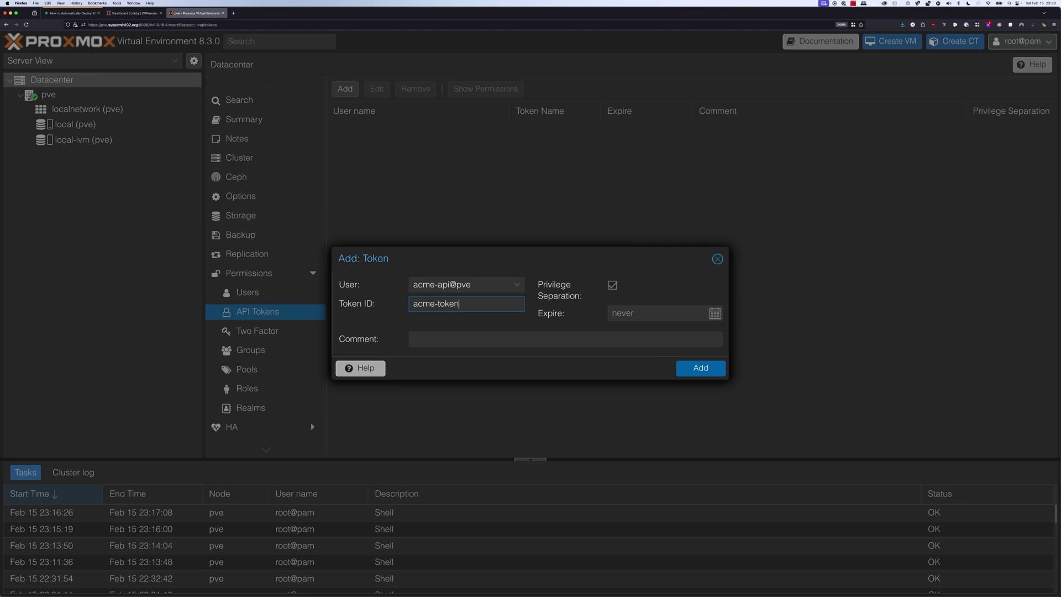
pyautogui.click(613, 286)
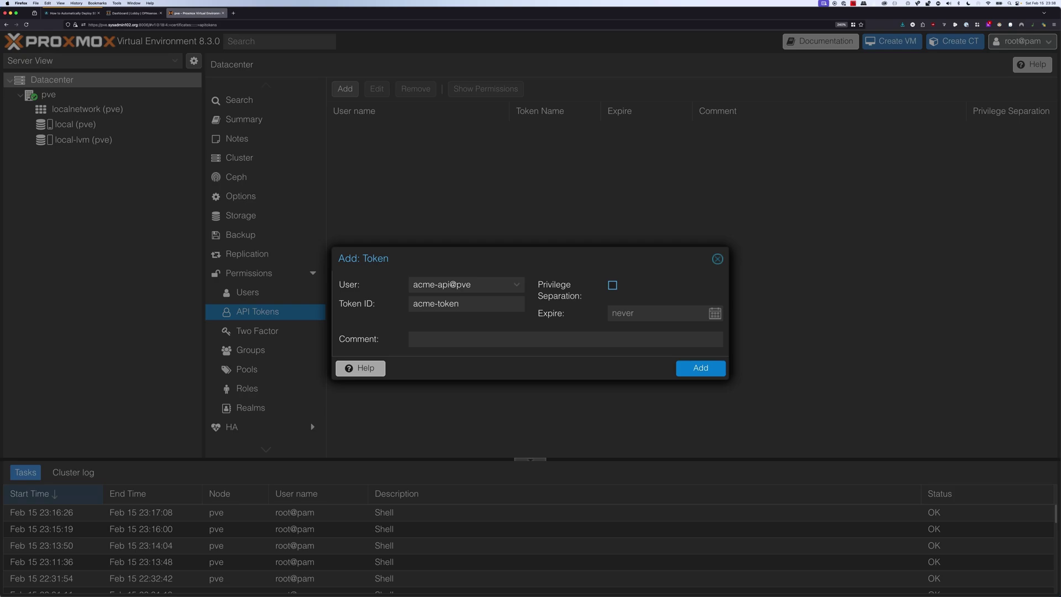
pyautogui.click(701, 368)
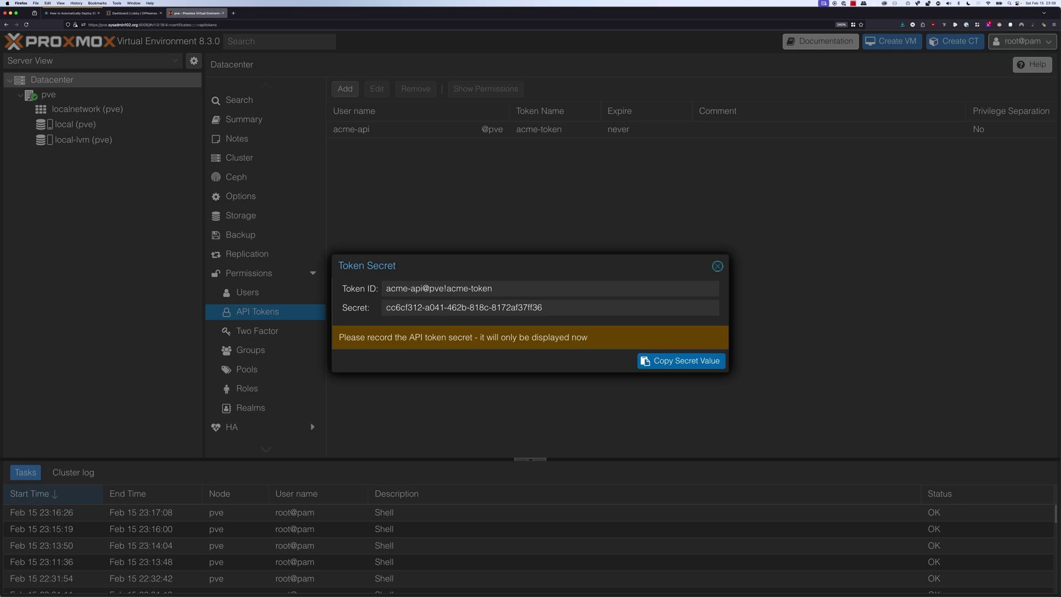
pyautogui.click(681, 360)
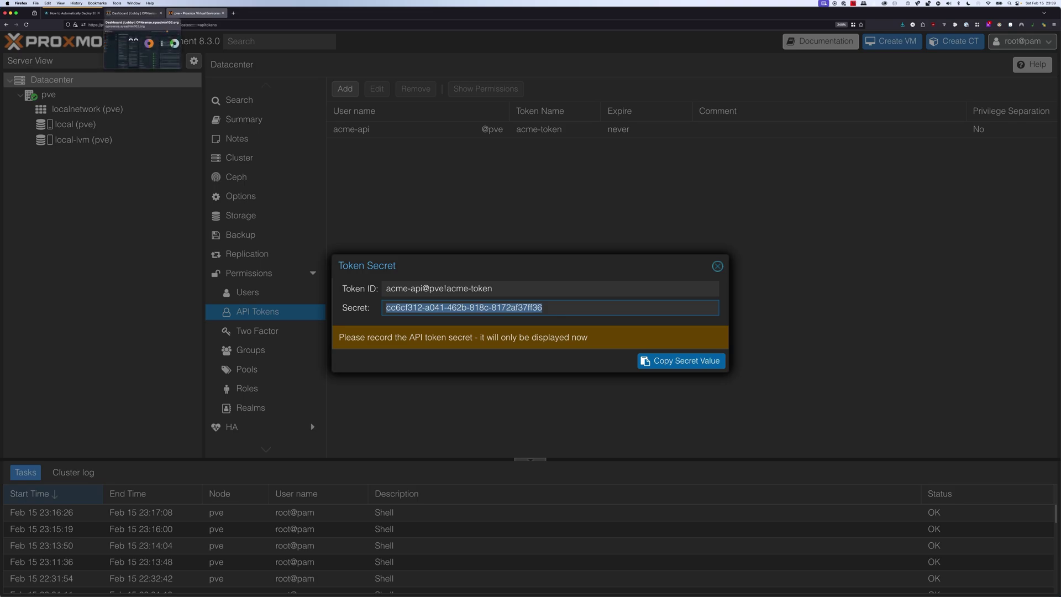
# Switch to the OPNsense web interface and start a new automation in the ACME Client service.
pyautogui.click(133, 13)
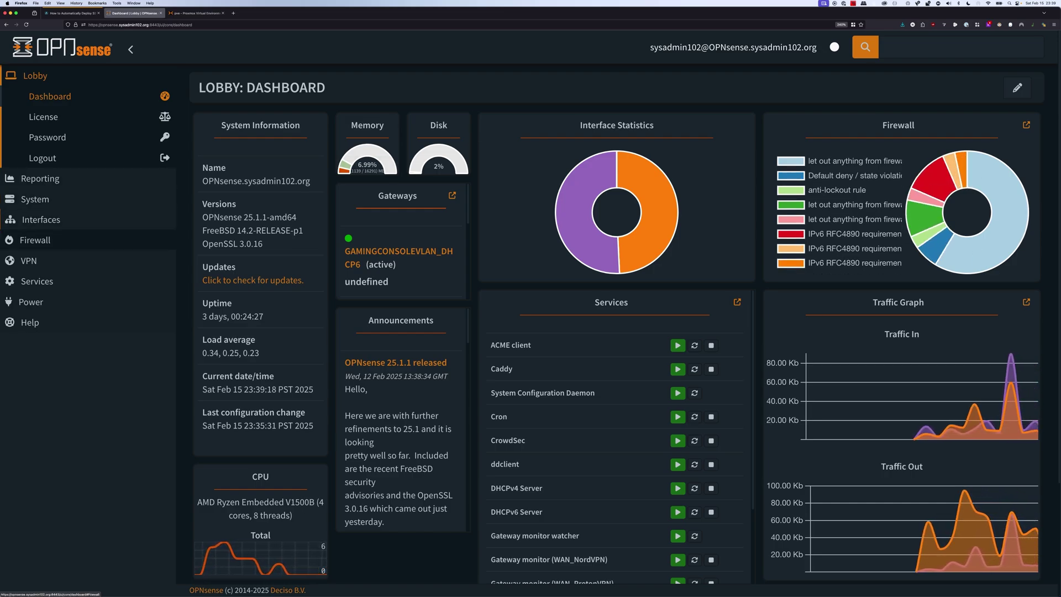
pyautogui.click(37, 282)
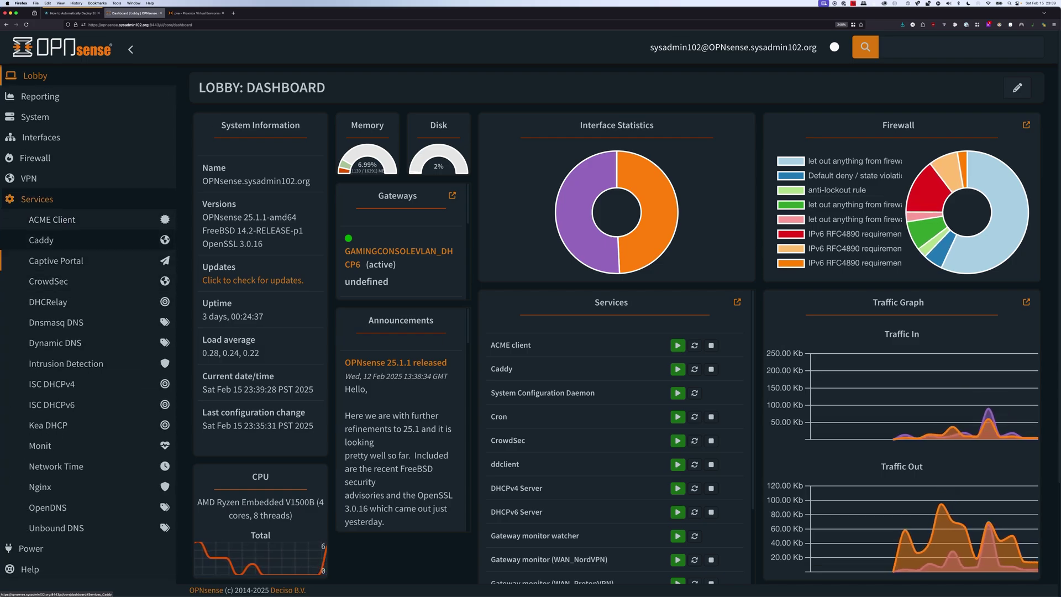
pyautogui.click(52, 220)
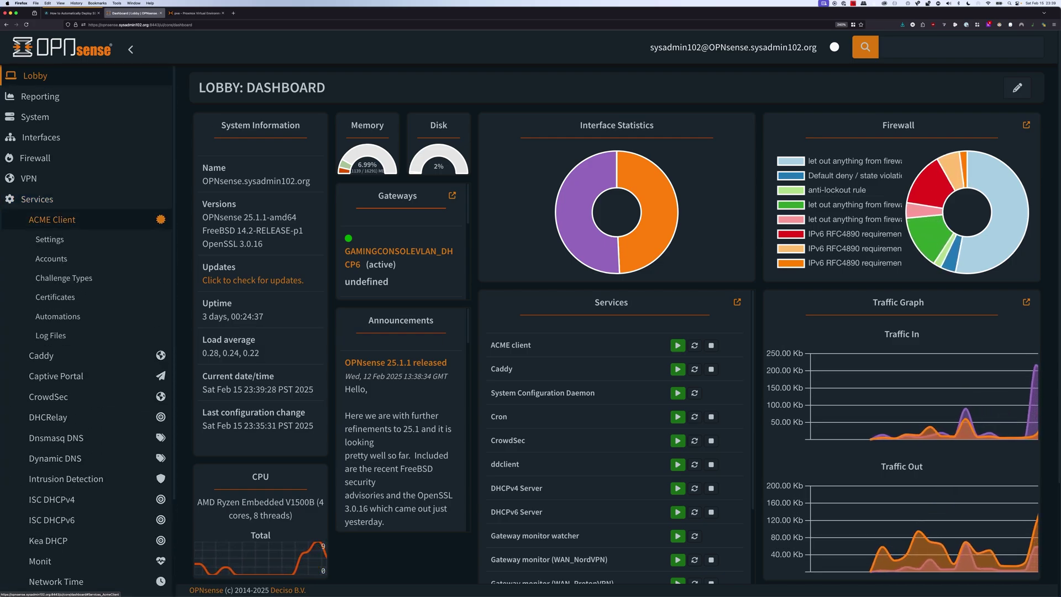
pyautogui.click(58, 316)
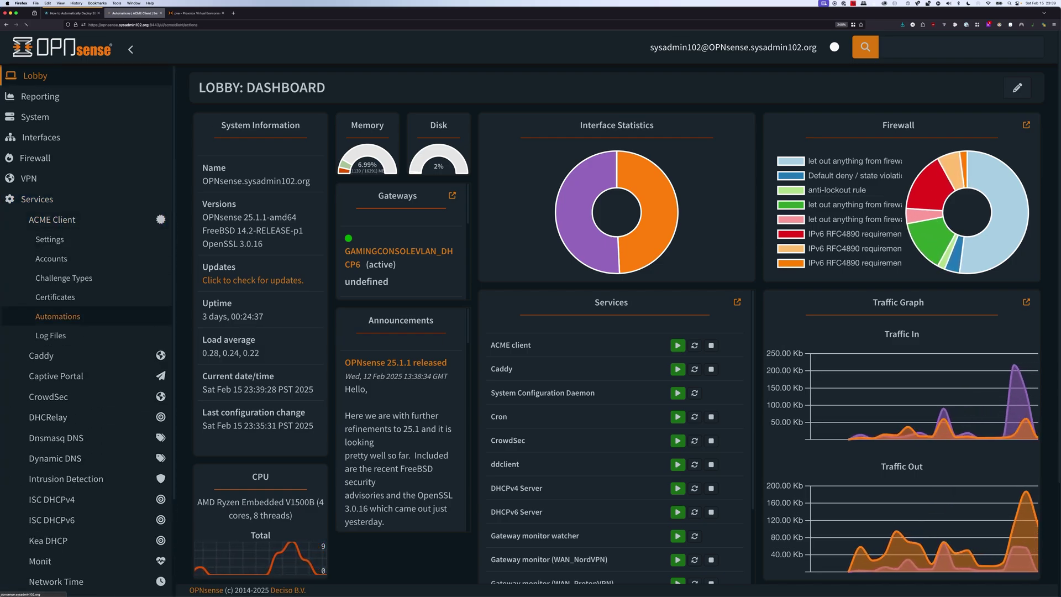
pyautogui.click(297, 122)
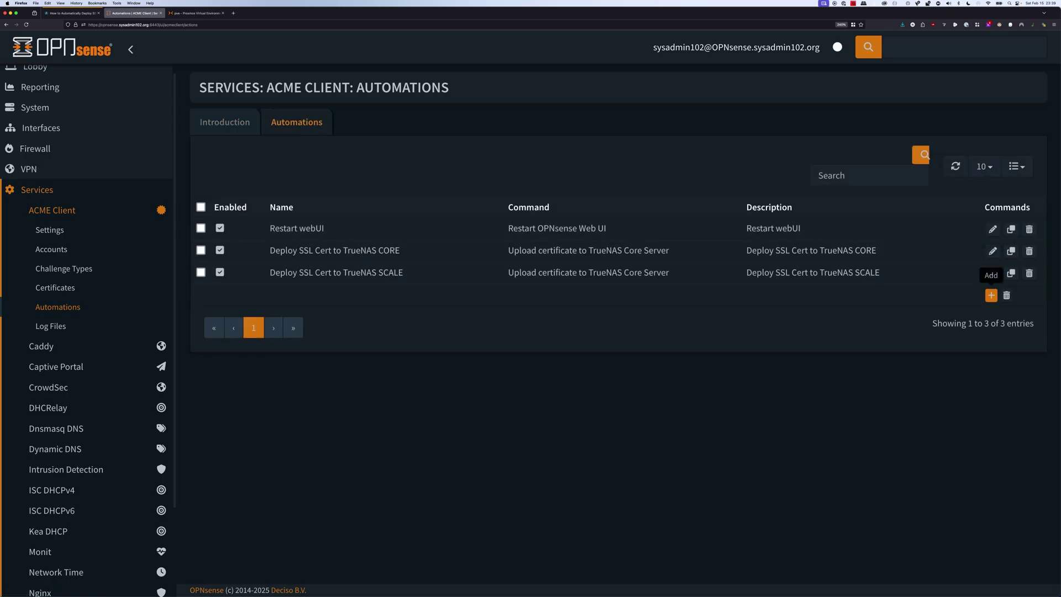
pyautogui.click(992, 273)
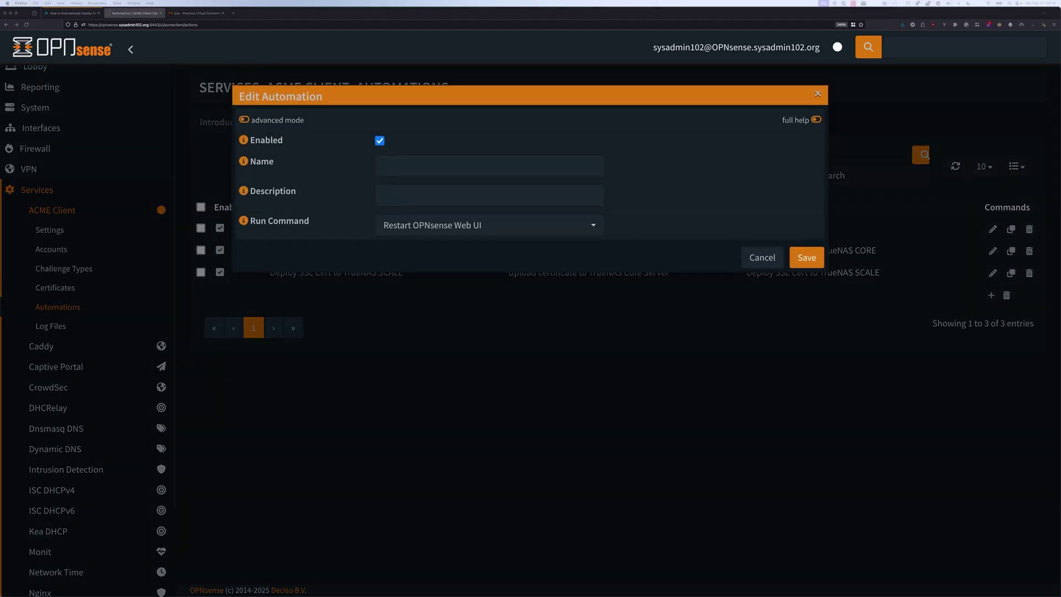
# Name the automation Proxmox Certificate Deployment and describe it as Automate certificate deployment to Proxmox.
pyautogui.click(489, 165)
pyautogui.write('Proxmox Certificate Deployment')
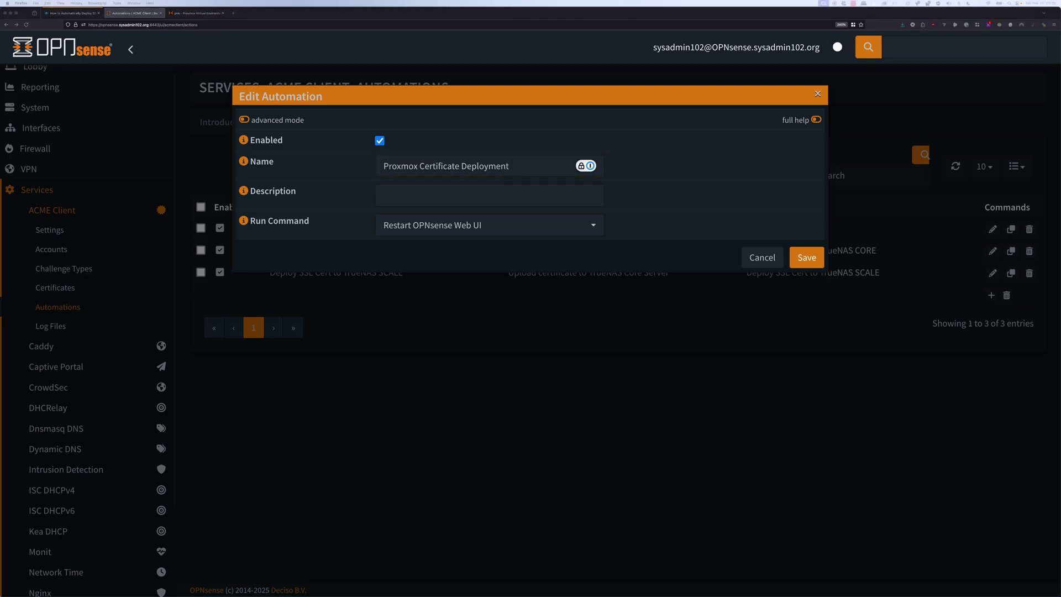
pyautogui.press('Tab')
pyautogui.write('Automate certificate deployment to Proxmox')
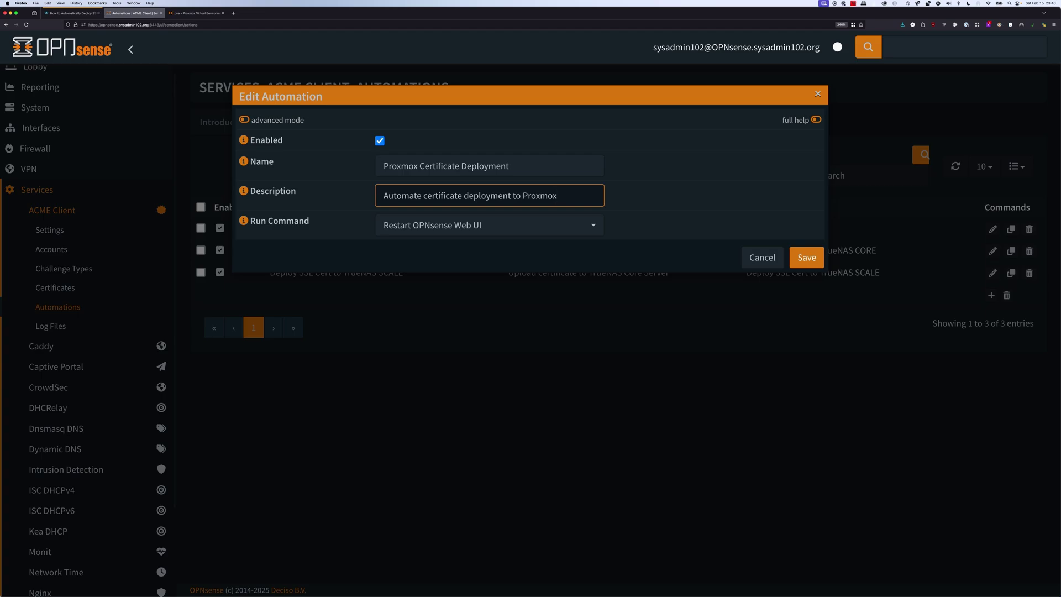
pyautogui.press('Tab')
# Set the automation's run command to Upload certificate to Proxmox VE and its Proxmox VE user to acme-api.
pyautogui.click(489, 225)
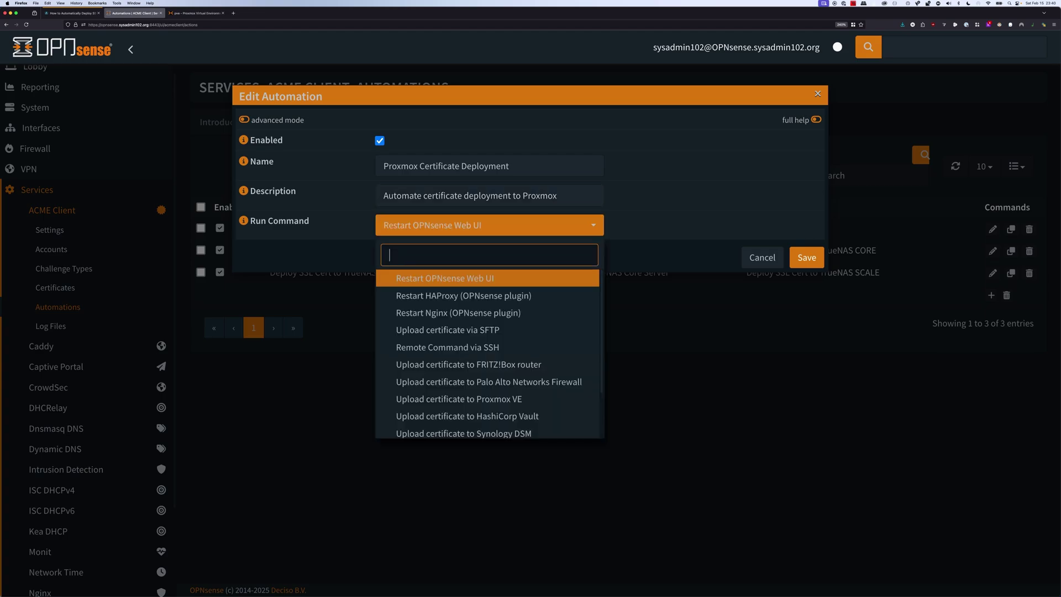
pyautogui.scroll(-2, 489, 347)
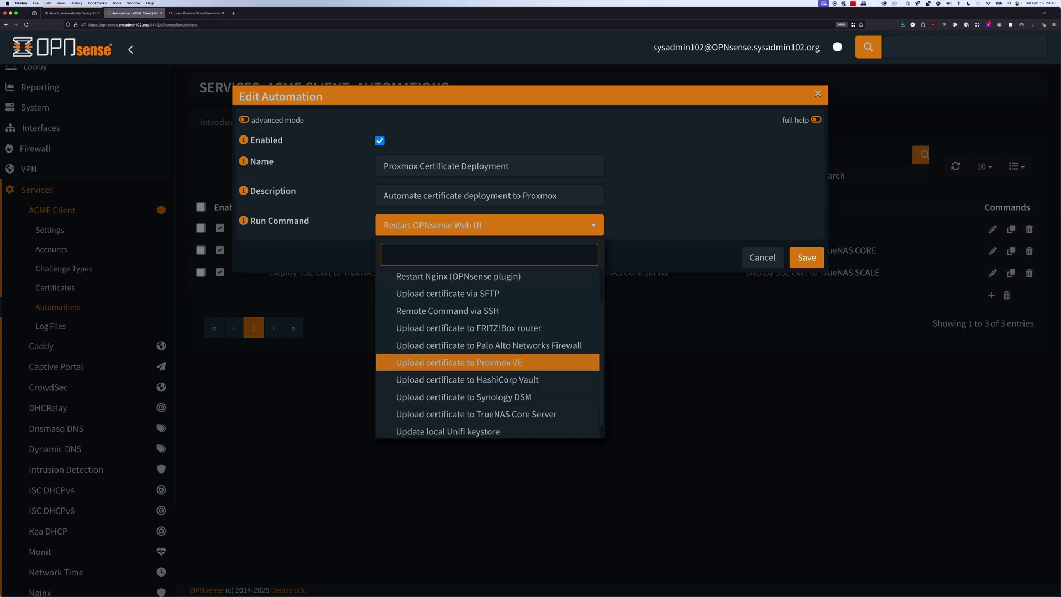
pyautogui.click(486, 362)
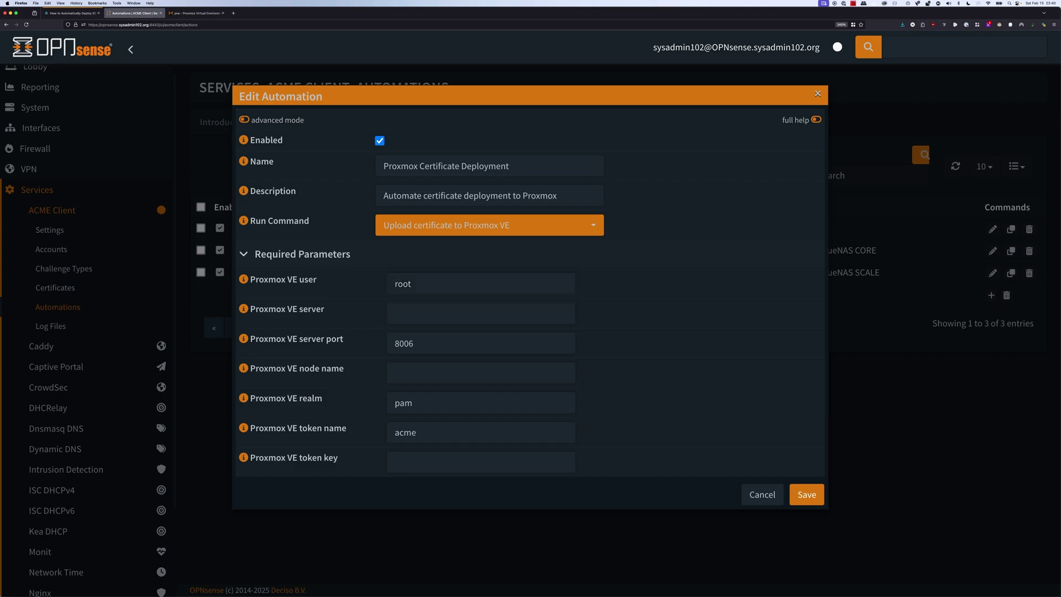
pyautogui.press('Tab')
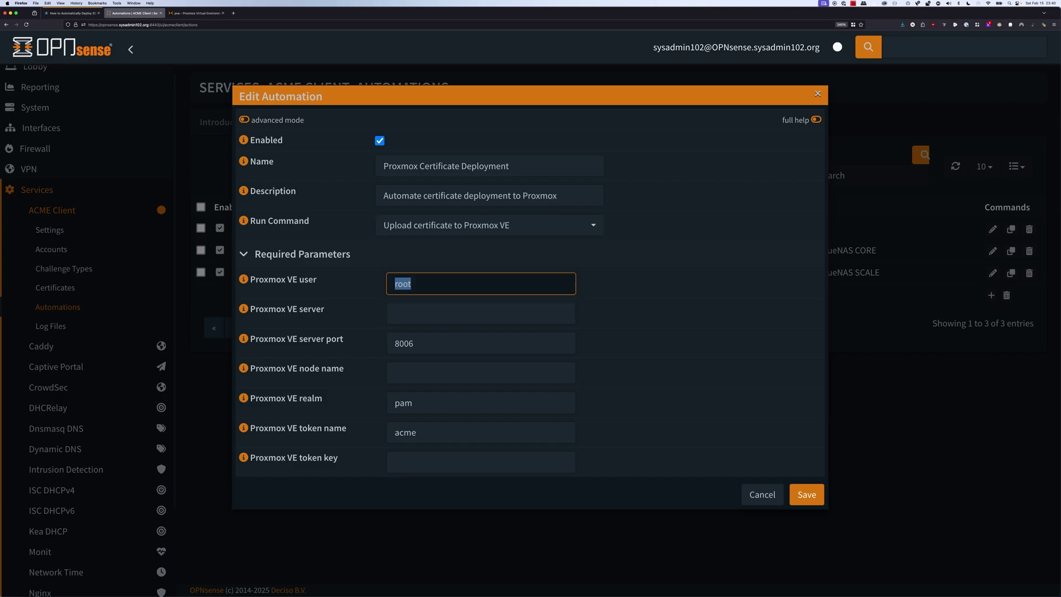
pyautogui.write('acme-api')
pyautogui.press('Tab')
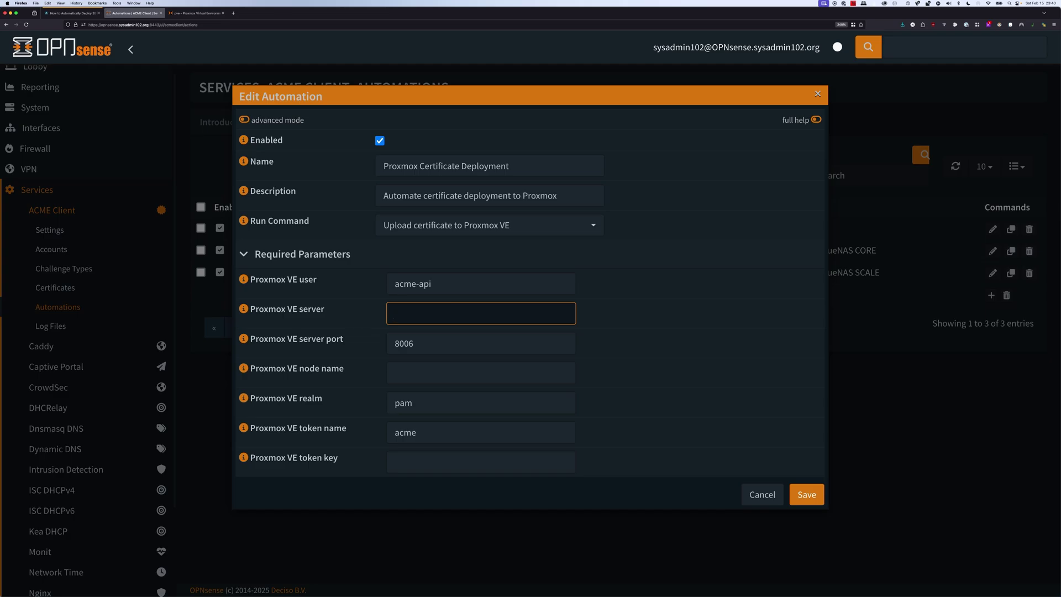
# Copy the host name pve.sysadmin102.org from the Proxmox page's address into the automation's Proxmox VE server field.
pyautogui.hotkey('ctrl', 'Tab')
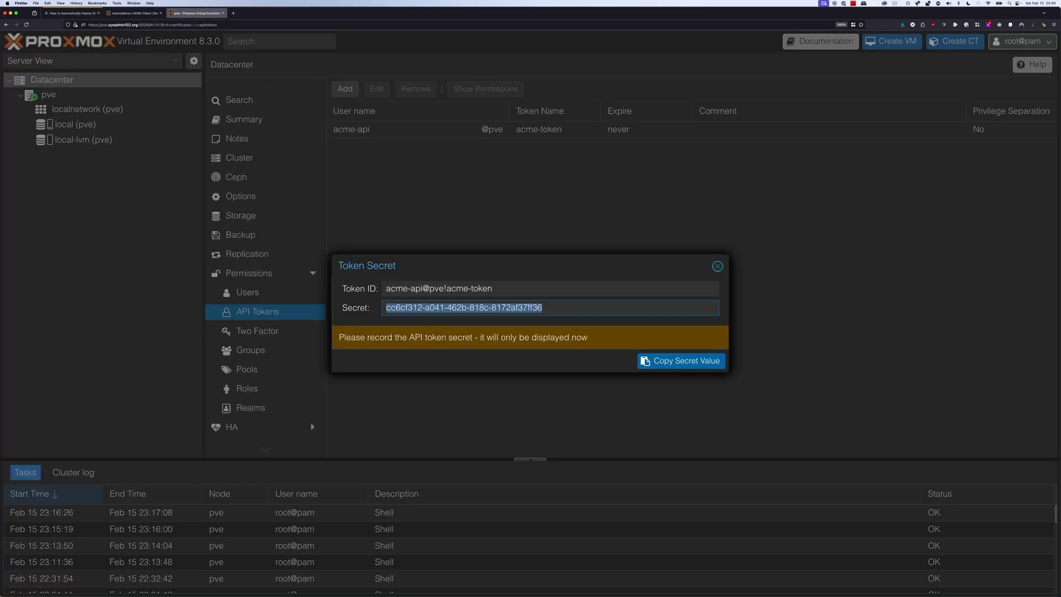
pyautogui.press('super+l')
pyautogui.moveTo(101, 24); pyautogui.dragTo(138, 24)
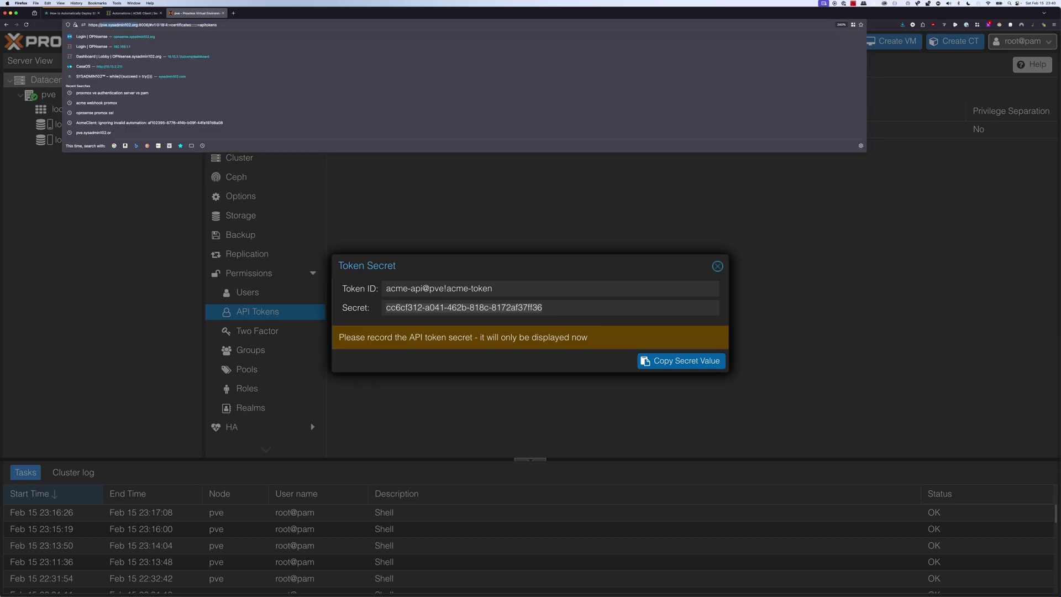
pyautogui.press('super+c')
pyautogui.hotkey('ctrl', 'shift', 'Tab')
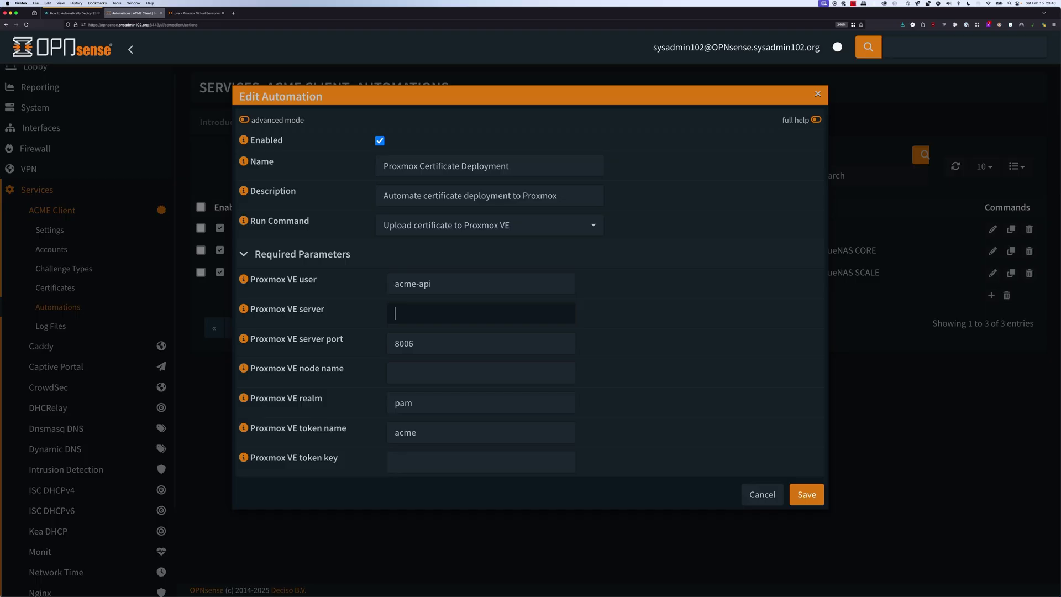
pyautogui.press('super+v')
pyautogui.press('Tab')
pyautogui.press('Tab')
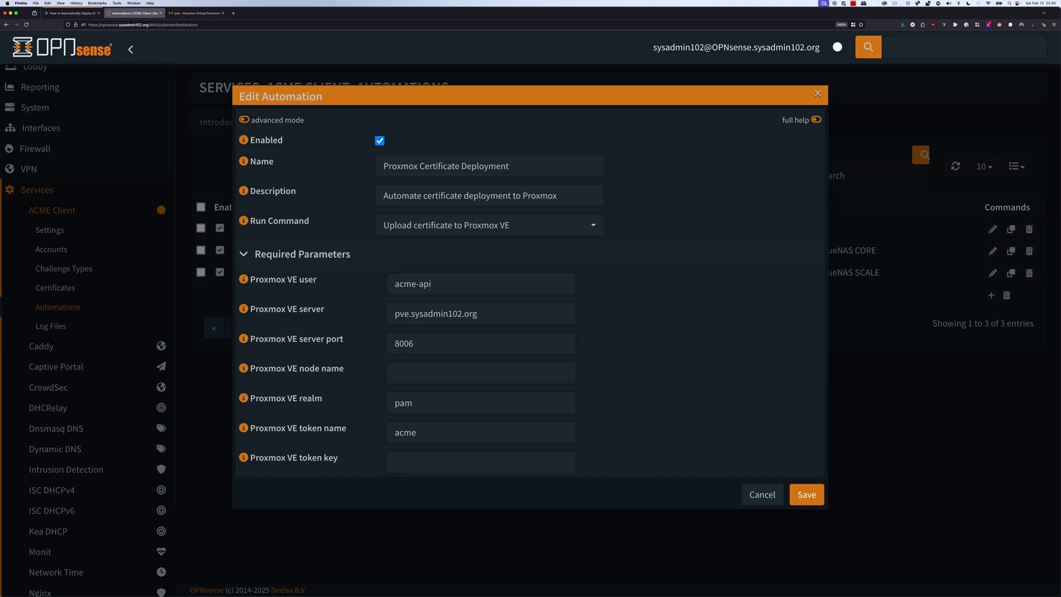
# Set both the Proxmox VE node name and the Proxmox VE realm to pve.
pyautogui.click(480, 344)
pyautogui.press('Tab')
pyautogui.press('Tab')
pyautogui.write('pve')
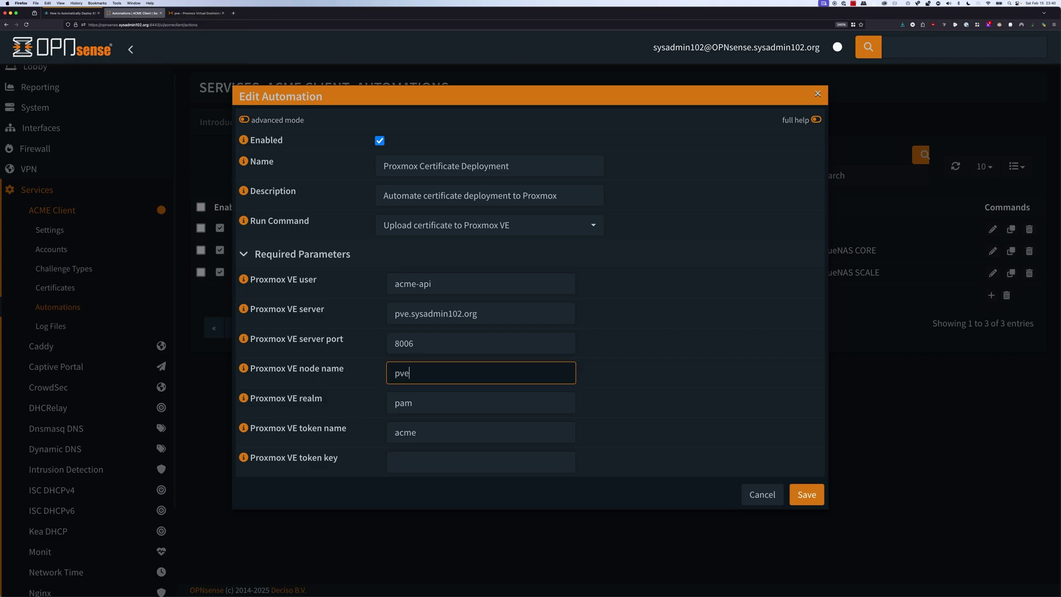
pyautogui.press('Tab')
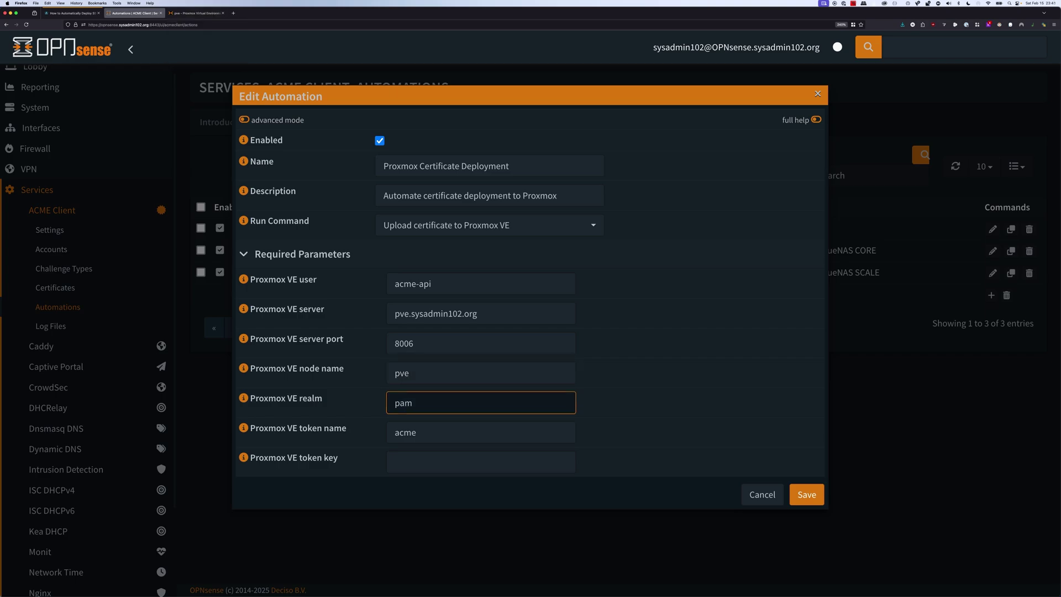
pyautogui.press('super+a')
pyautogui.write('pve')
# Set the Proxmox VE token name to acme-token.
pyautogui.press('Tab')
pyautogui.press('Tab')
pyautogui.press('Tab')
pyautogui.press('Tab')
pyautogui.hotkey('shift', 'Tab')
pyautogui.hotkey('shift', 'Tab')
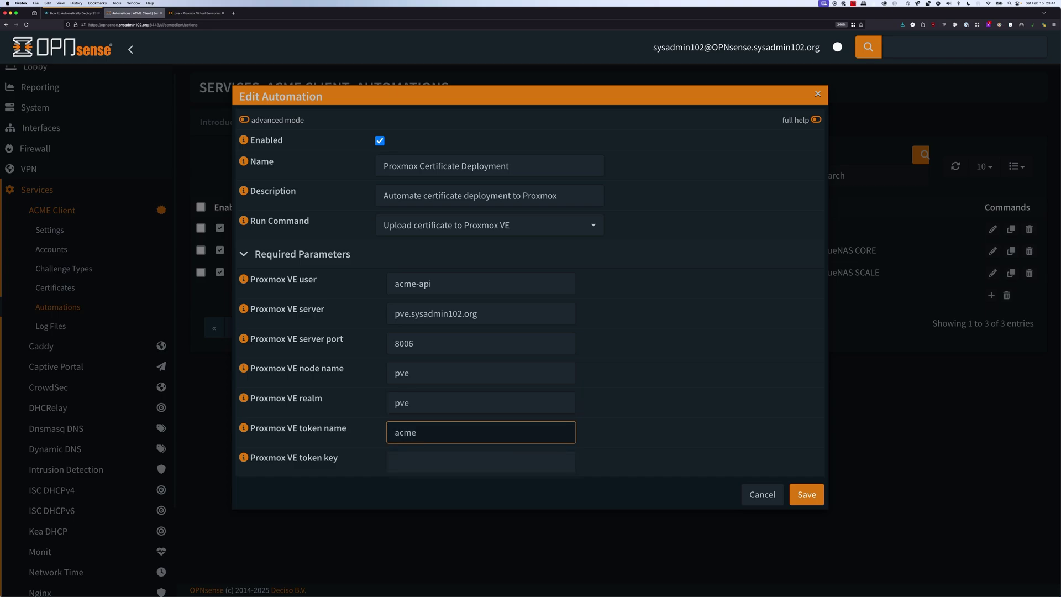
pyautogui.write('-token')
pyautogui.press('Tab')
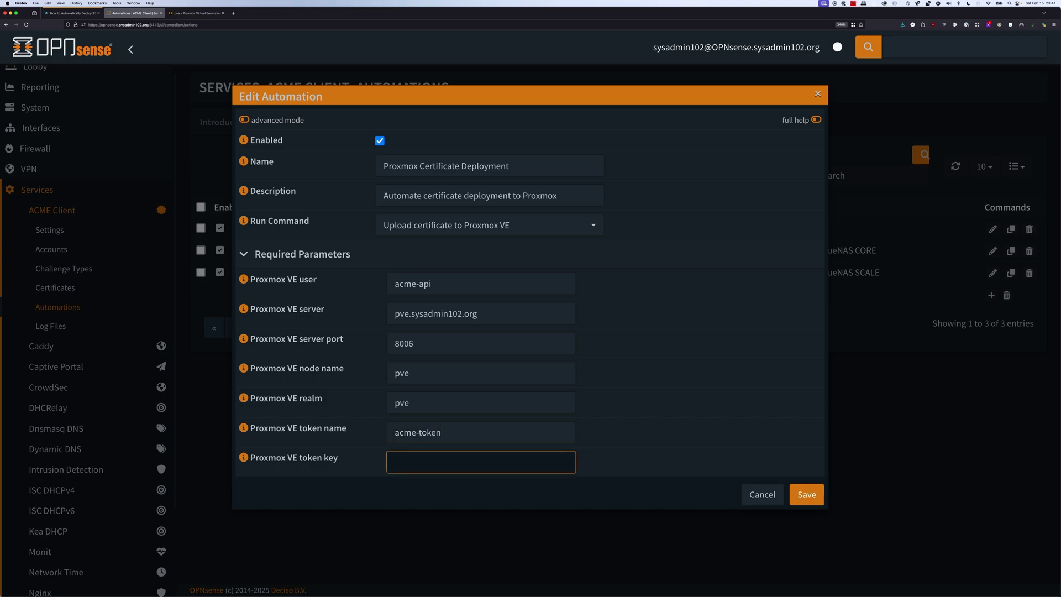
# Copy the API token secret from Proxmox into the automation's Proxmox VE token key field and save the automation.
pyautogui.click(196, 12)
pyautogui.click(680, 361)
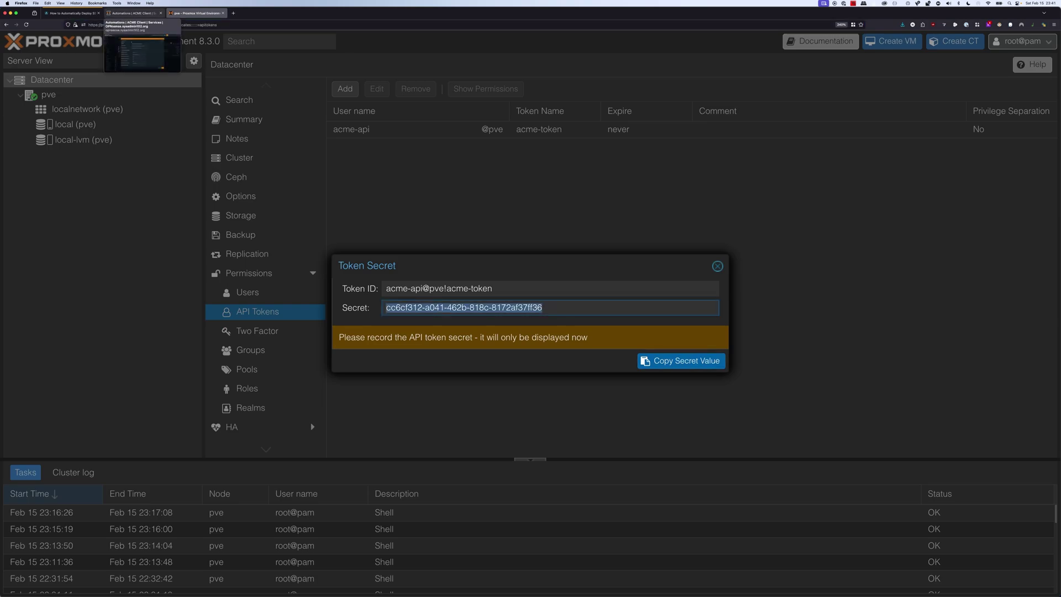
pyautogui.click(135, 12)
pyautogui.press('super+v')
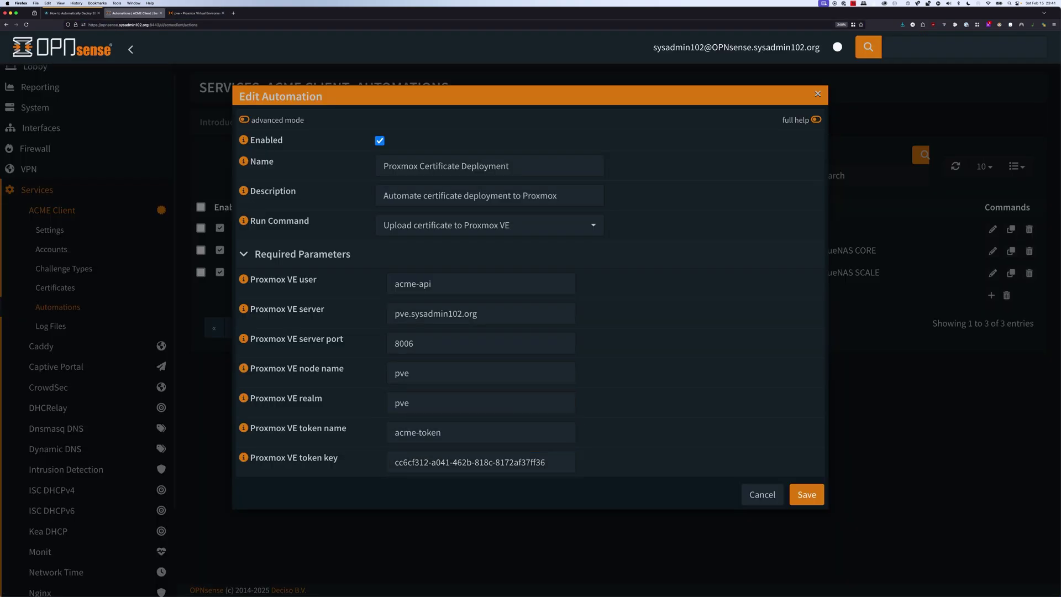
pyautogui.click(807, 494)
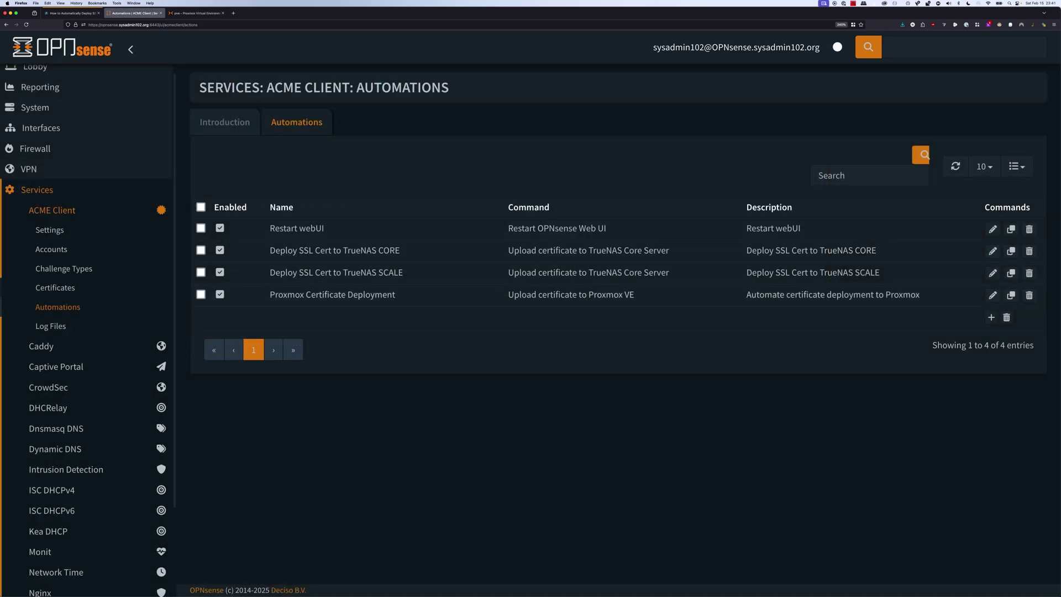
# Edit the sysadmin102.org ACME certificate and remove its Restart webUI, TrueNAS CORE and TrueNAS SCALE automations.
pyautogui.click(55, 288)
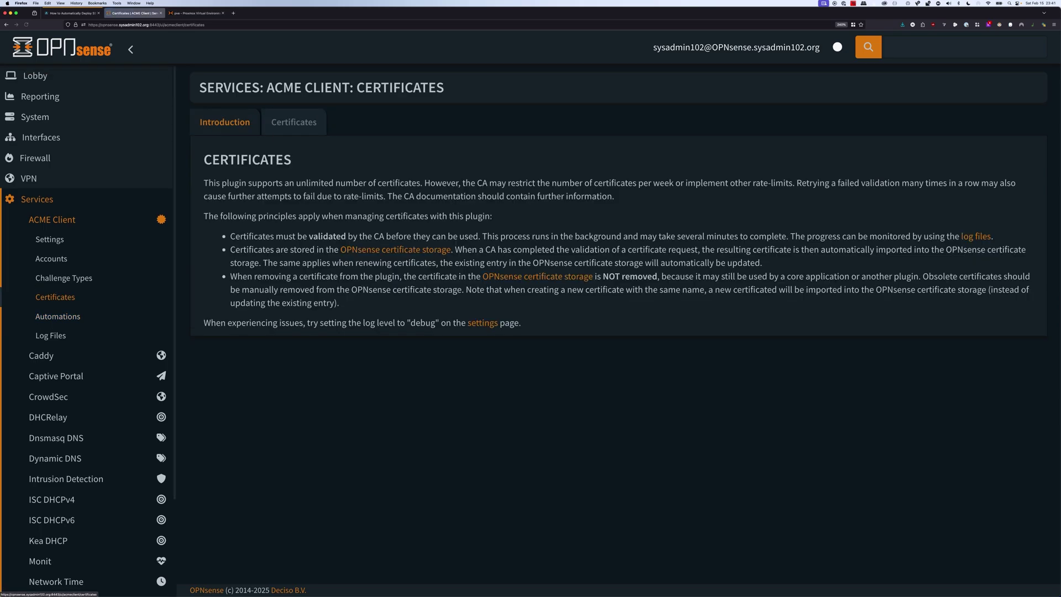
pyautogui.click(294, 122)
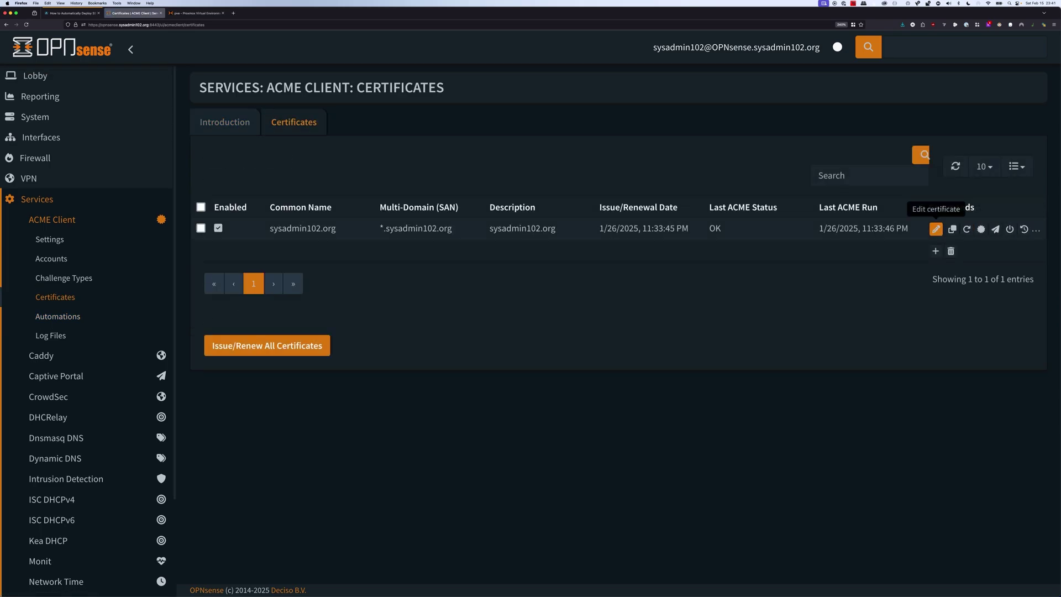
pyautogui.click(936, 229)
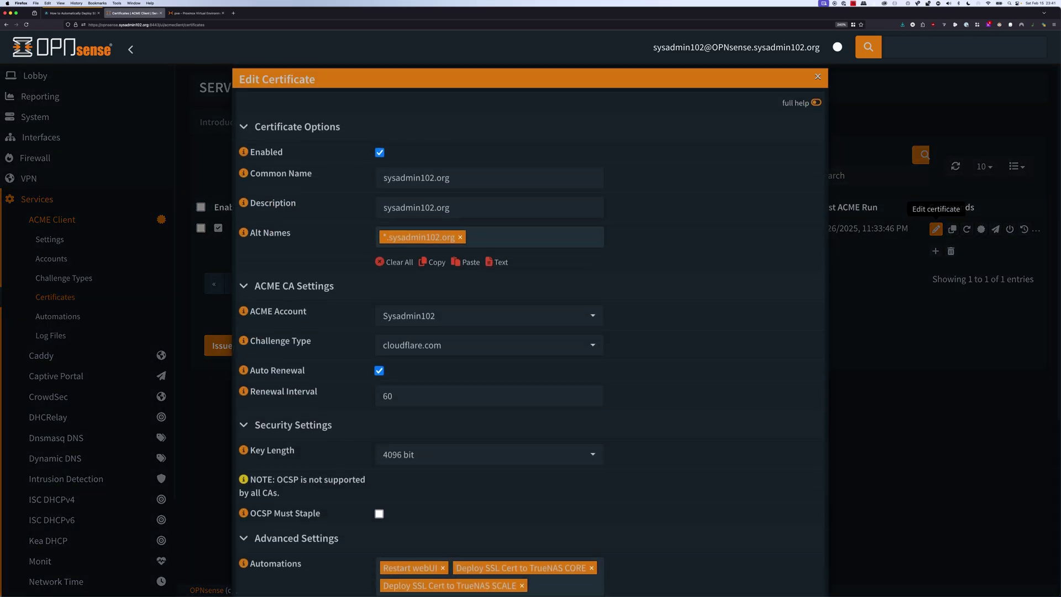
pyautogui.scroll(-3, 531, 304)
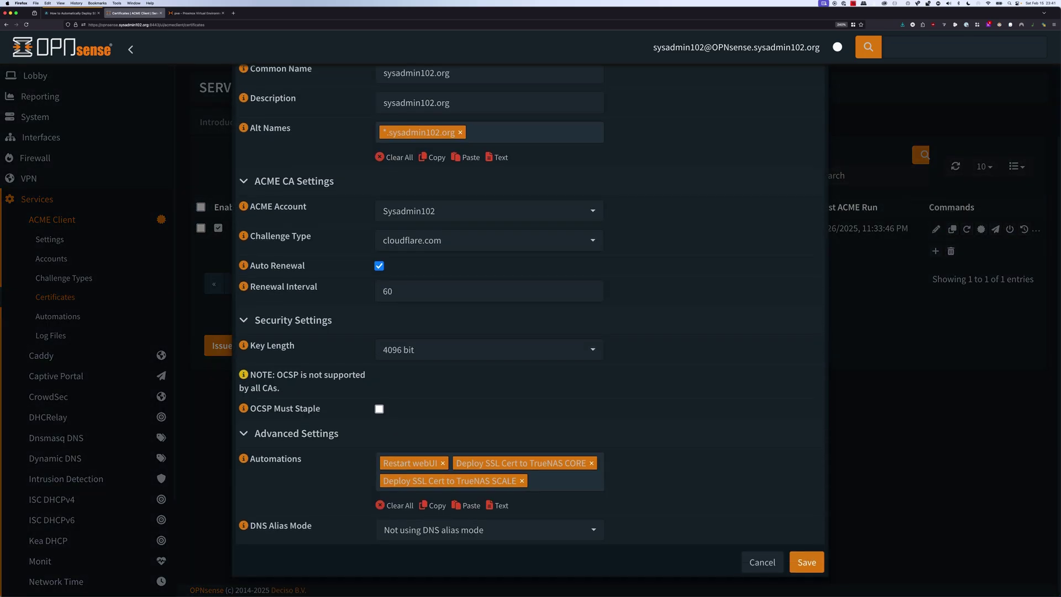
pyautogui.click(565, 481)
pyautogui.click(443, 464)
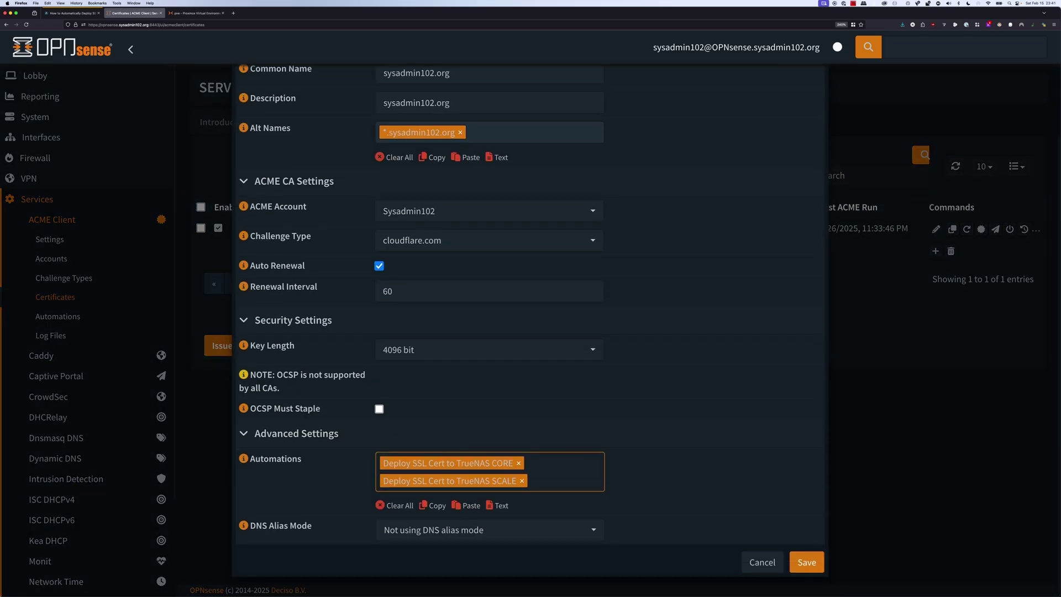
pyautogui.click(519, 463)
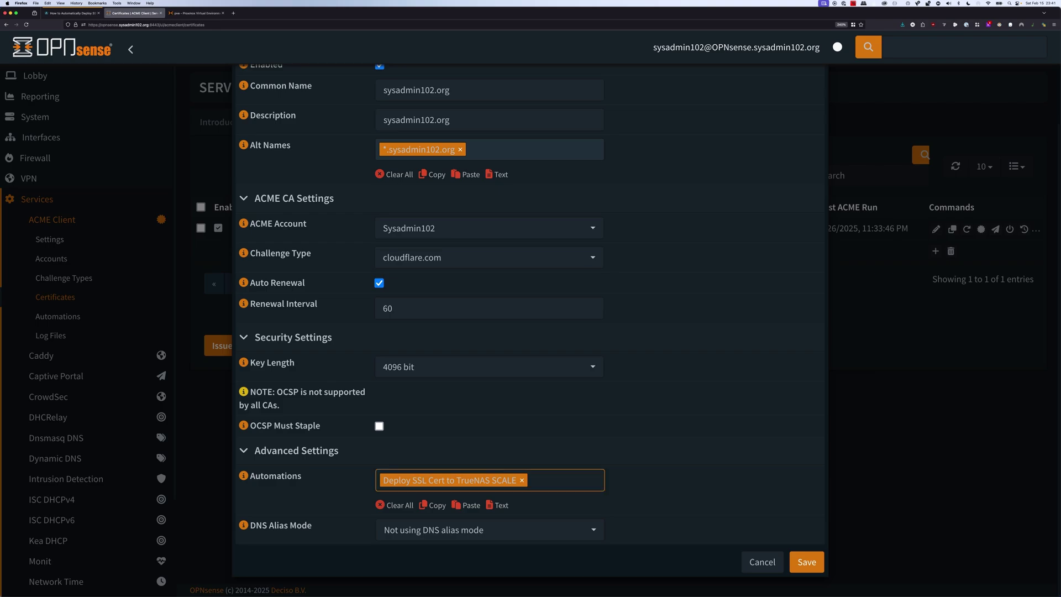
pyautogui.click(522, 480)
# Assign the Proxmox Certificate Deployment automation to the certificate, save it, and rerun all automations for that certificate.
pyautogui.click(521, 480)
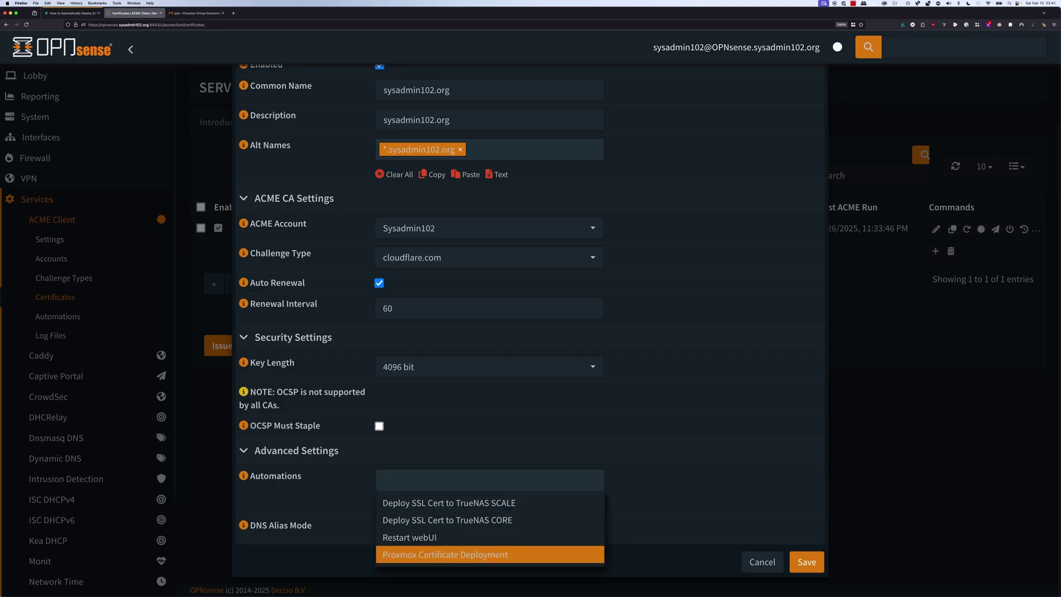
pyautogui.press('Return')
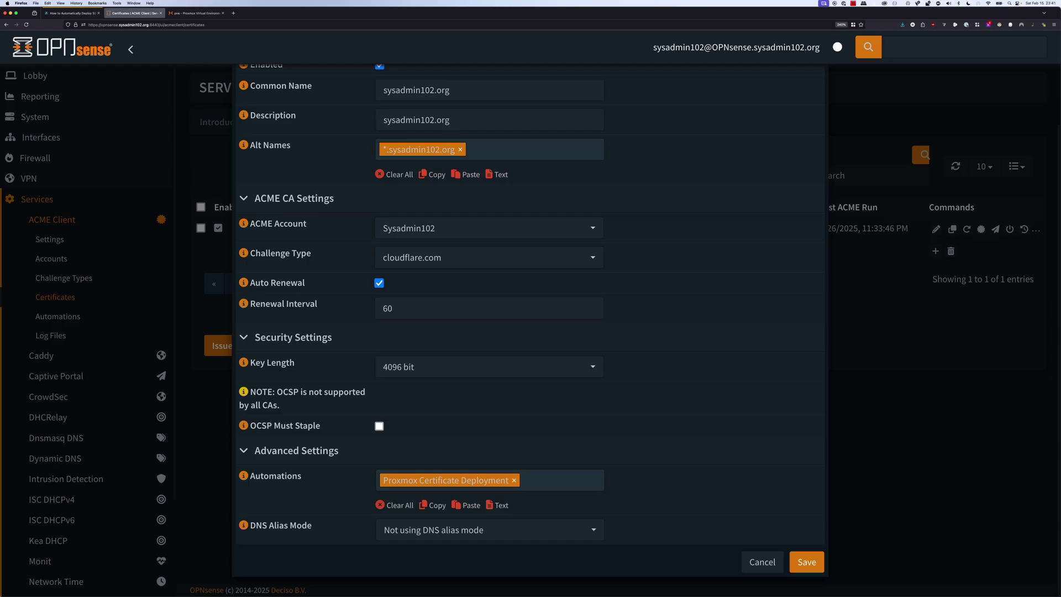
pyautogui.click(806, 561)
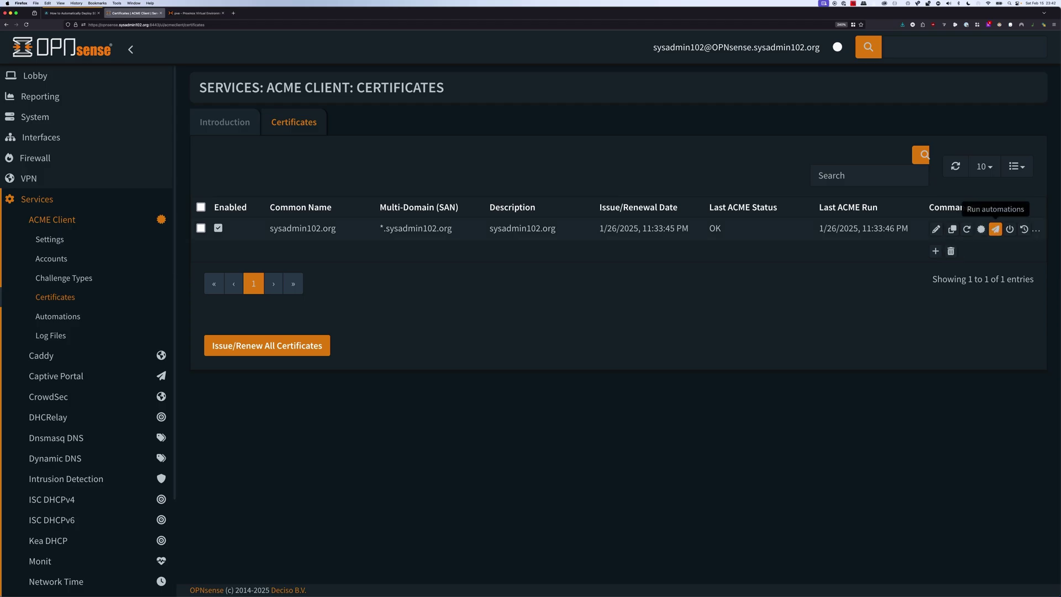
pyautogui.click(995, 228)
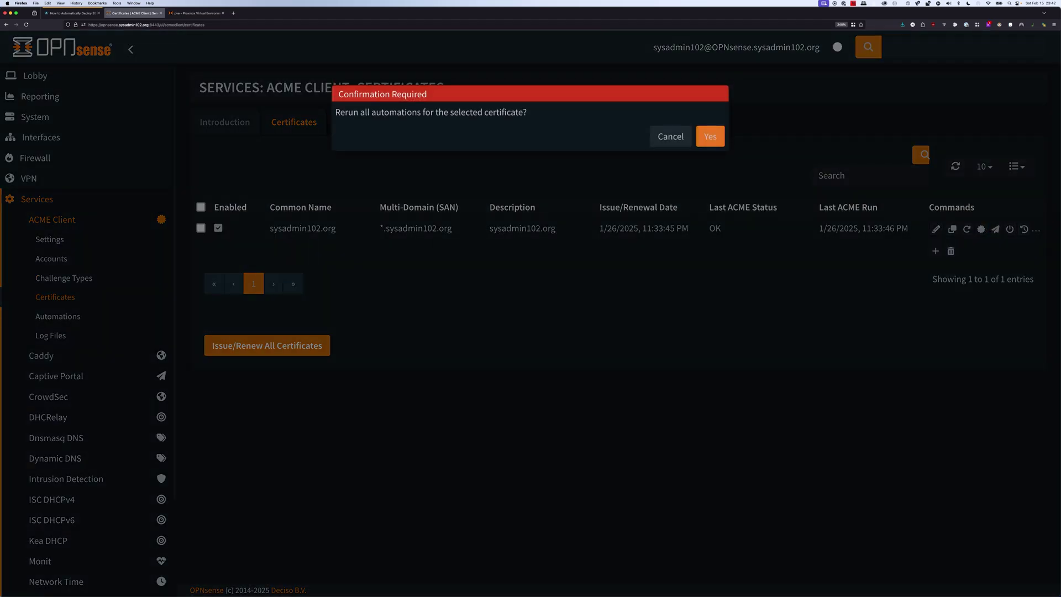
pyautogui.click(709, 137)
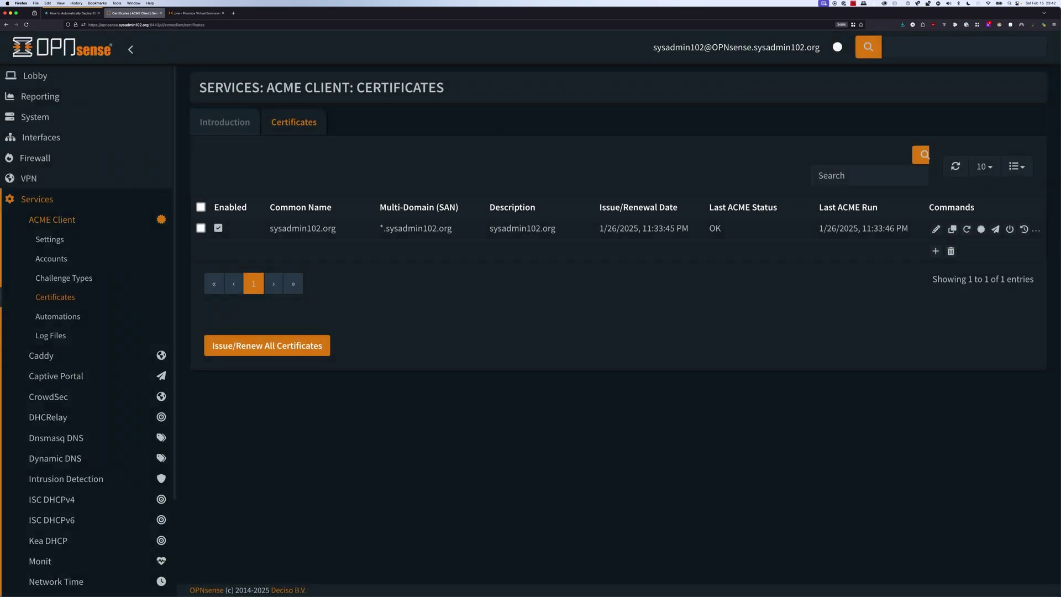
# Switch to Proxmox, dismiss the token secret, examine the pve node's certificates, and reload the page to check its connection security.
pyautogui.hotkey('ctrl', 'Tab')
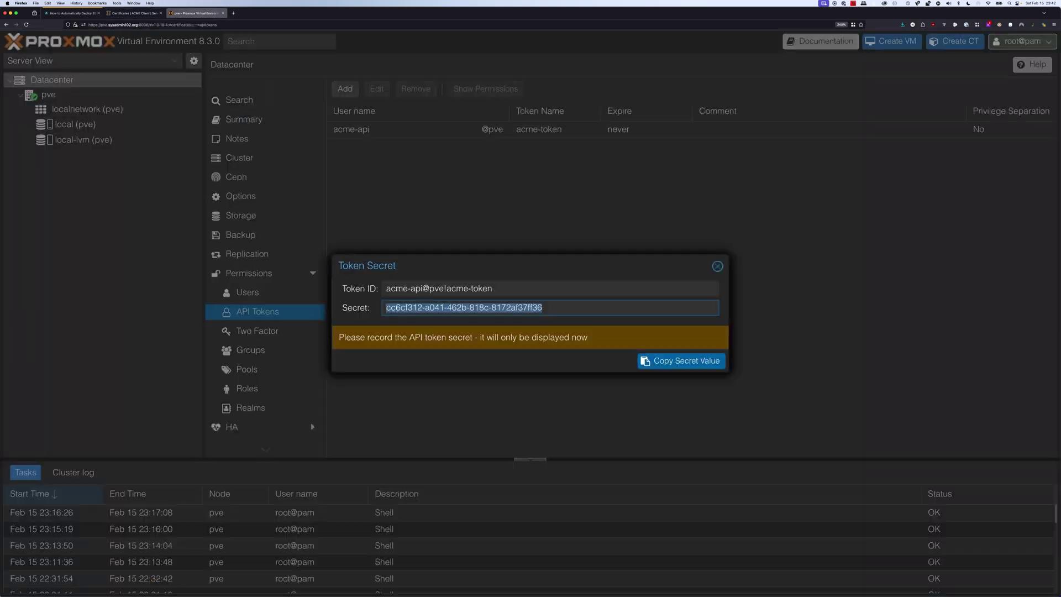
pyautogui.click(718, 266)
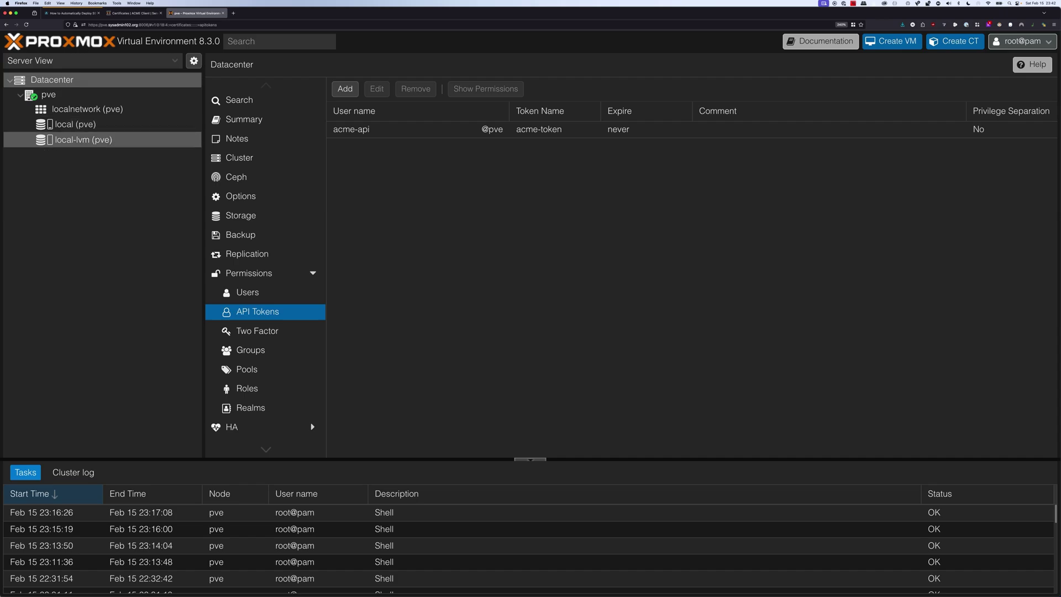
pyautogui.click(49, 94)
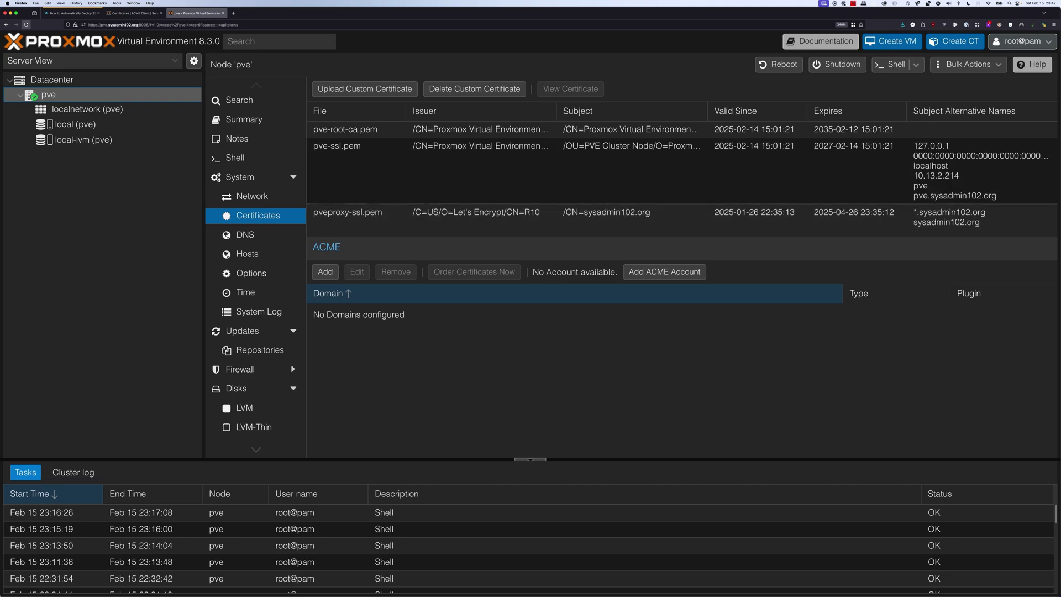
pyautogui.click(26, 25)
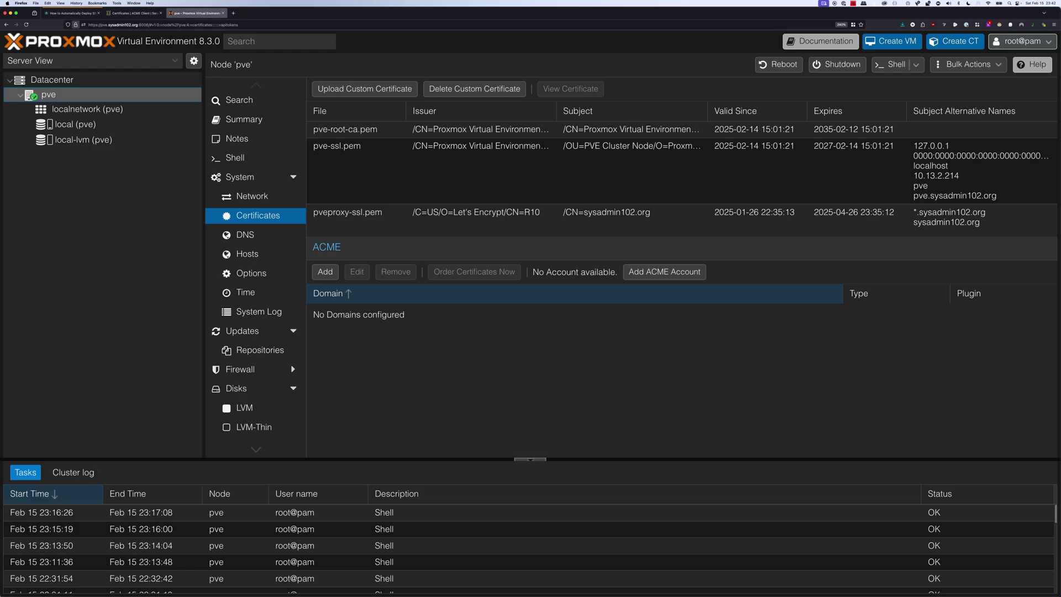
pyautogui.click(76, 24)
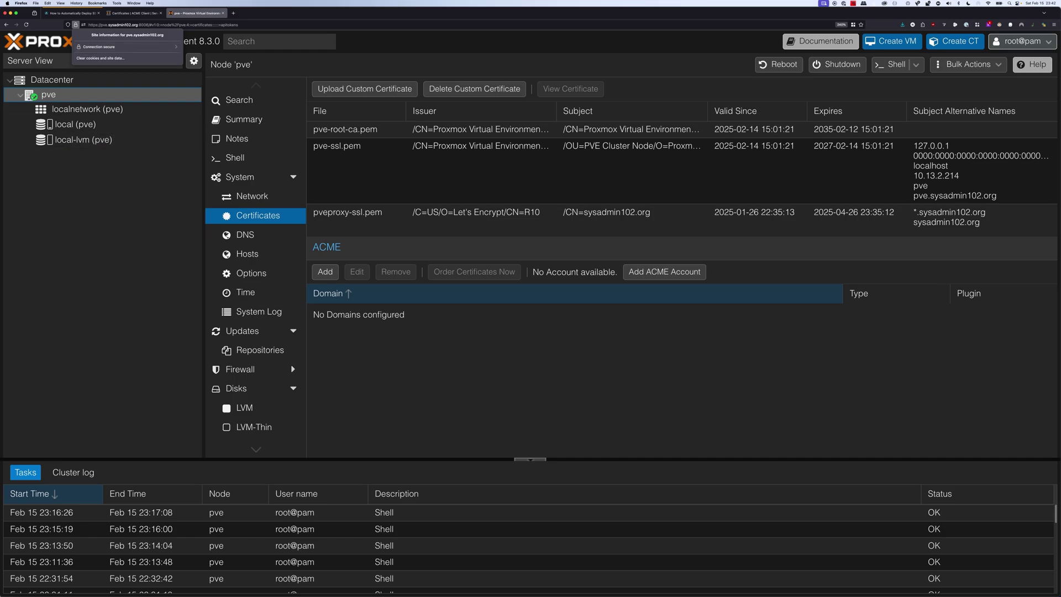
pyautogui.press('Escape')
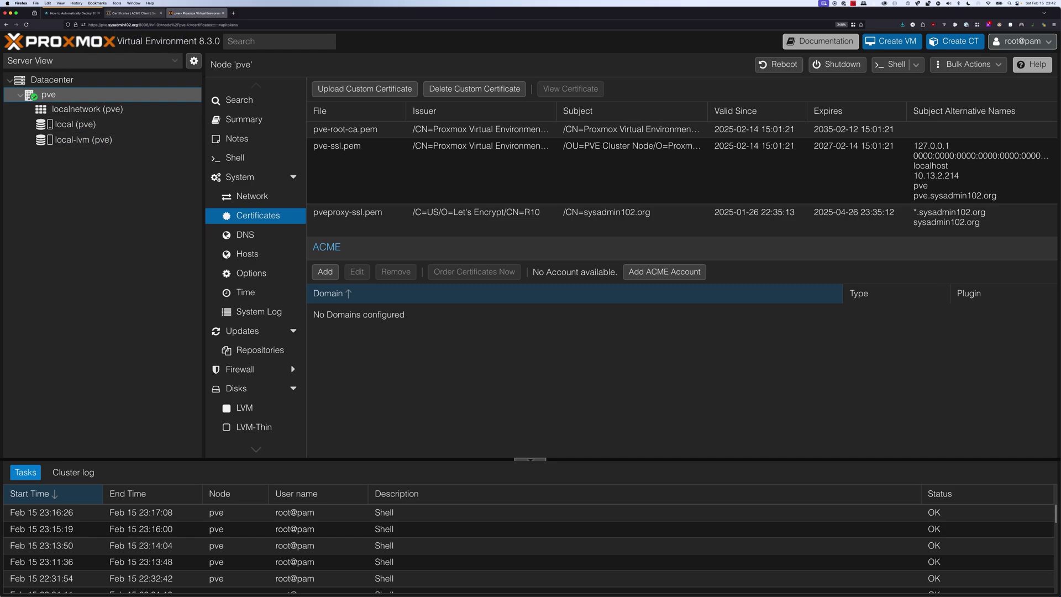
# Back in OPNsense, add the Restart webUI, Deploy SSL Cert to TrueNAS CORE and Deploy SSL Cert to TrueNAS SCALE automations to the certificate and save.
pyautogui.click(133, 13)
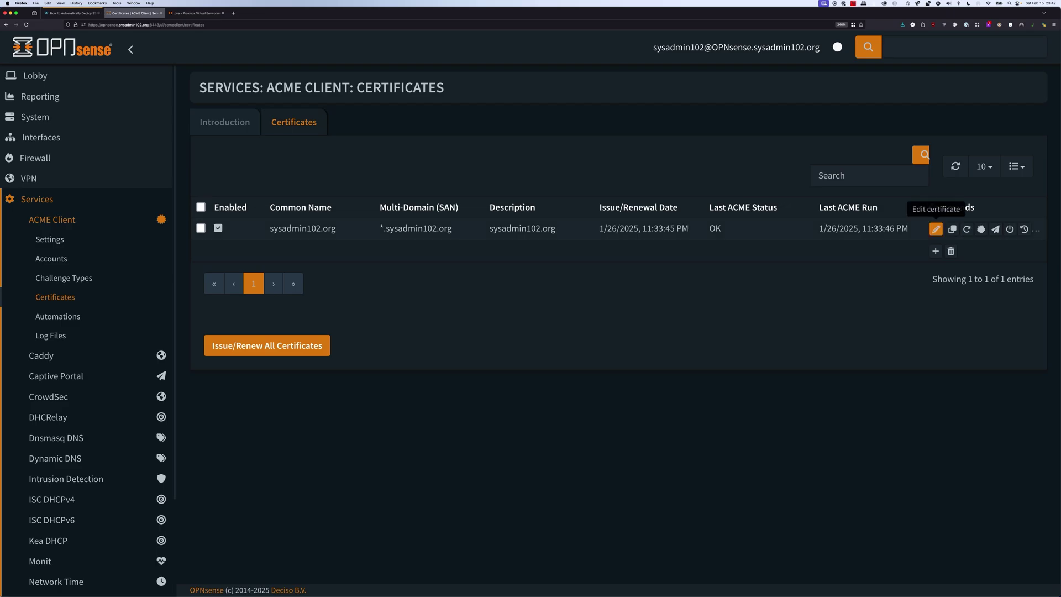
pyautogui.click(936, 229)
pyautogui.scroll(-3, 530, 332)
pyautogui.click(559, 479)
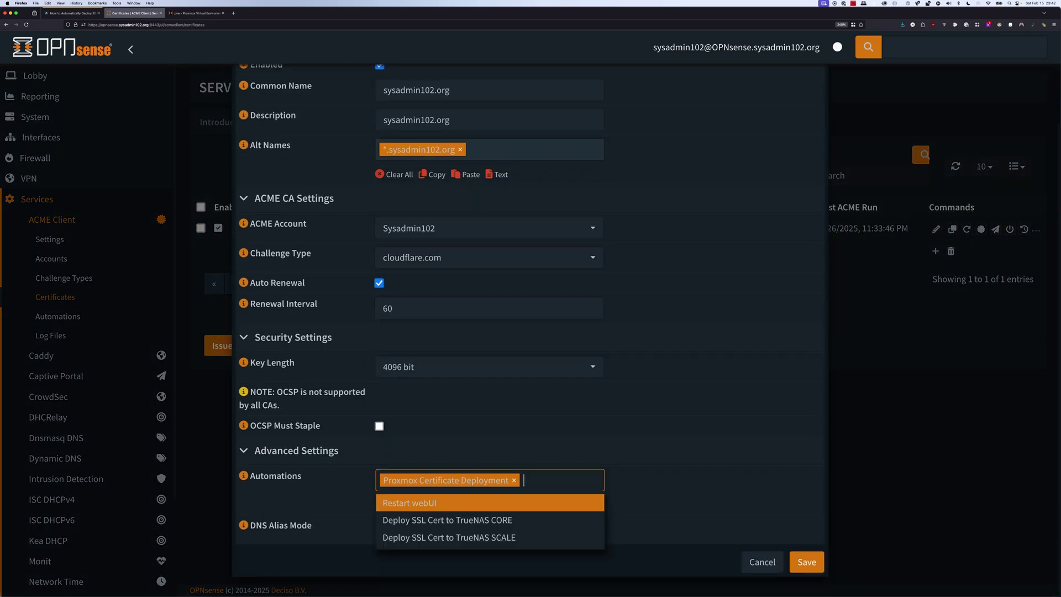
pyautogui.click(409, 502)
pyautogui.click(420, 497)
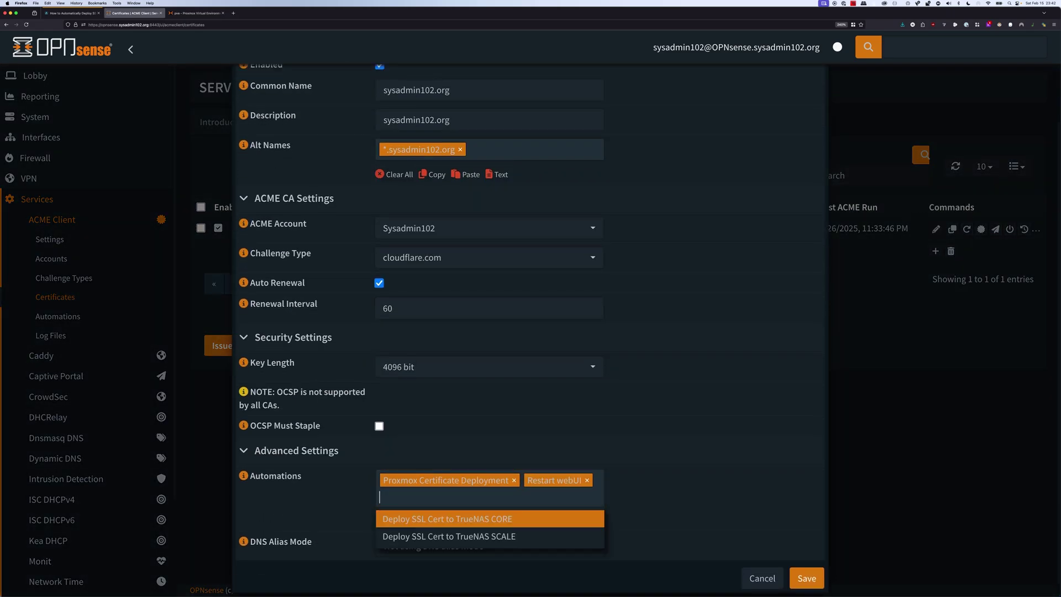
pyautogui.click(447, 518)
pyautogui.press('Down')
pyautogui.press('Return')
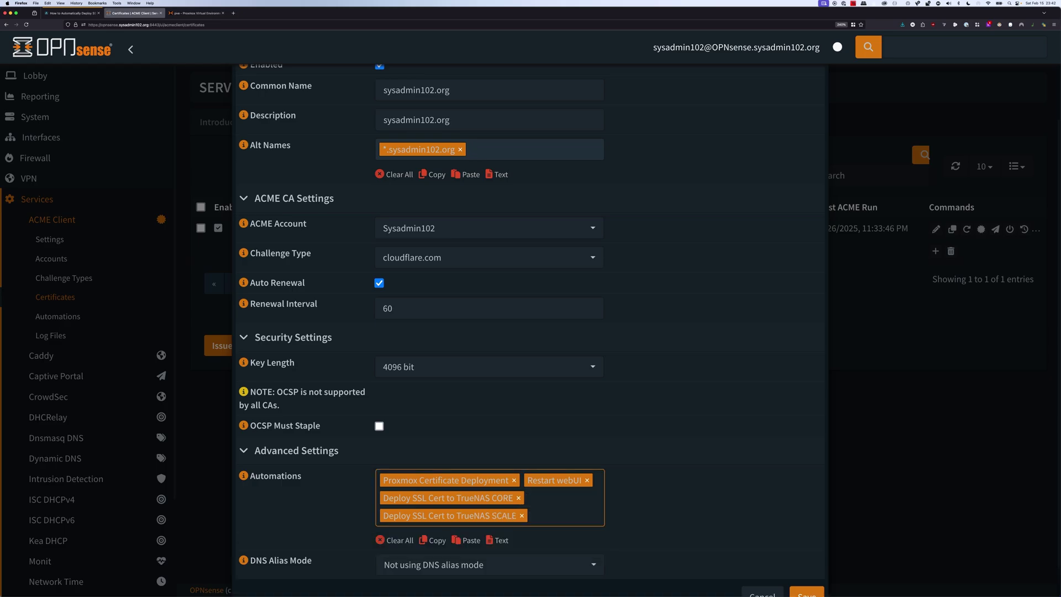
pyautogui.scroll(-1, 531, 332)
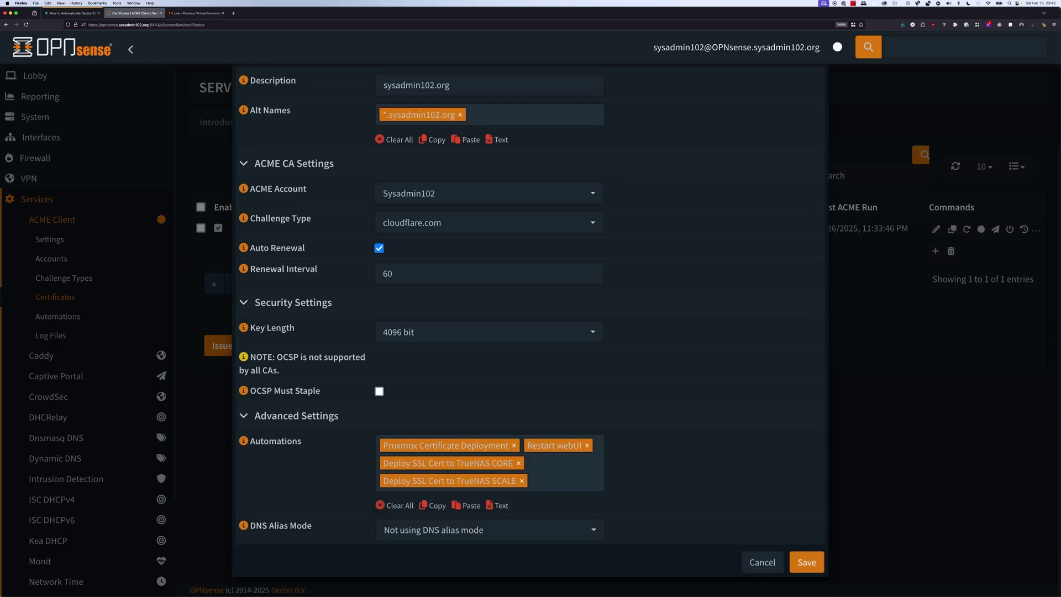
pyautogui.click(807, 562)
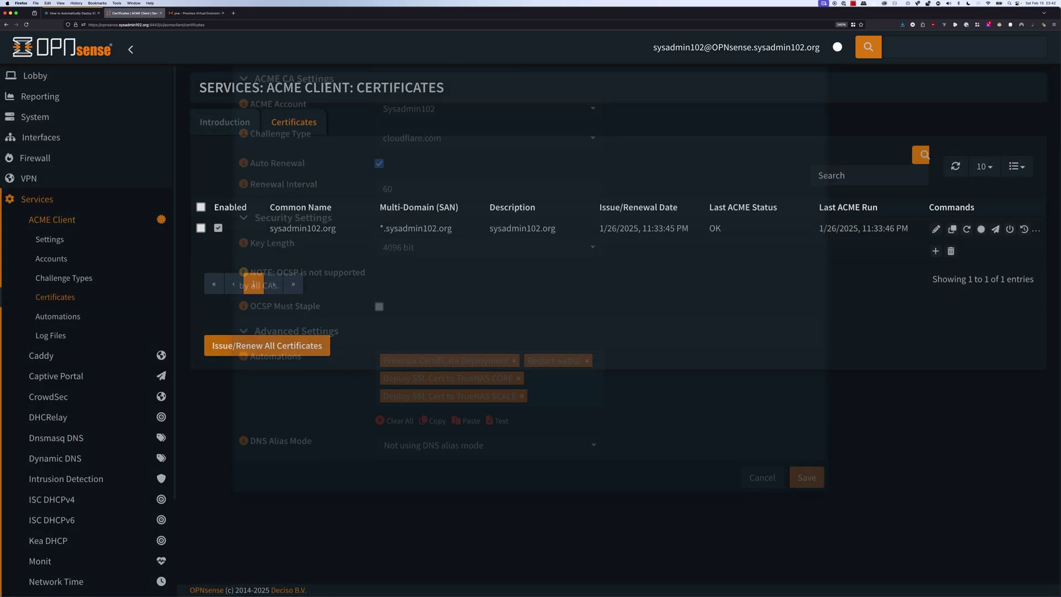